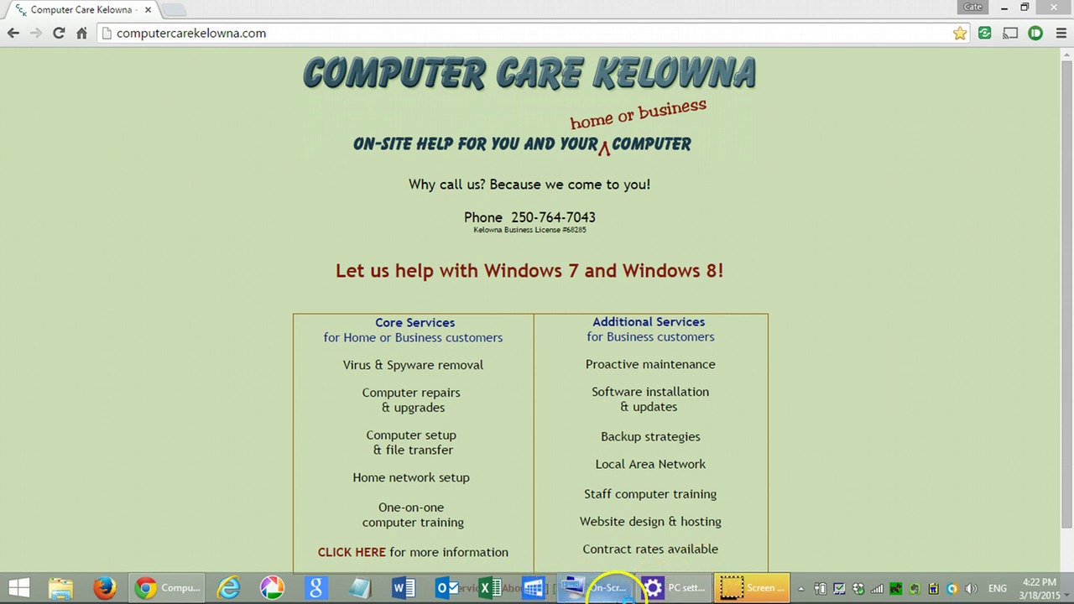
Close the On-Screen Keyboard and bring up the Charms bar
left_click(619, 591)
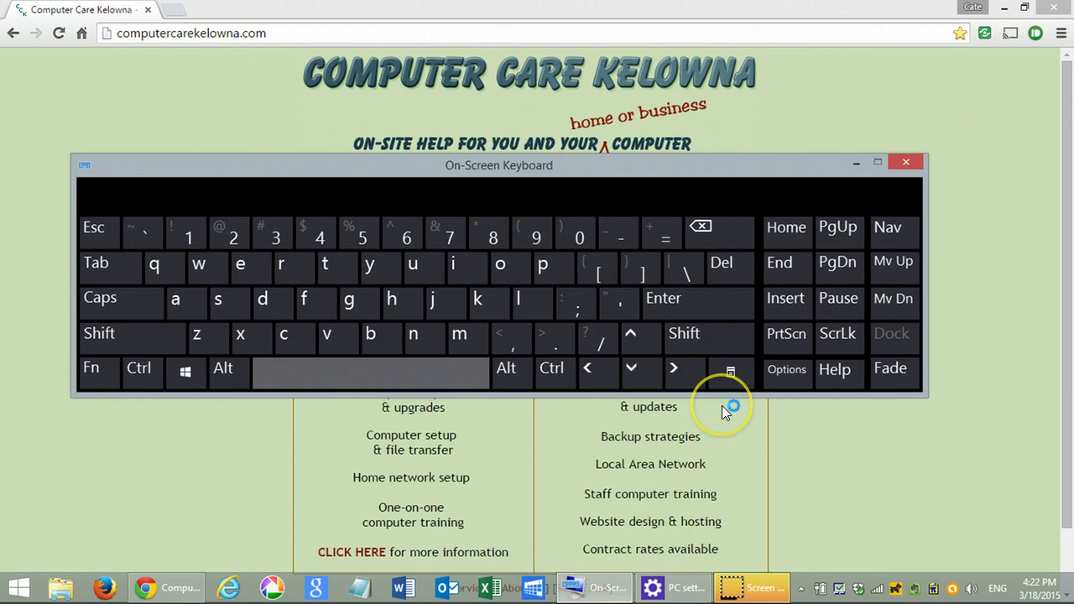
key("super")
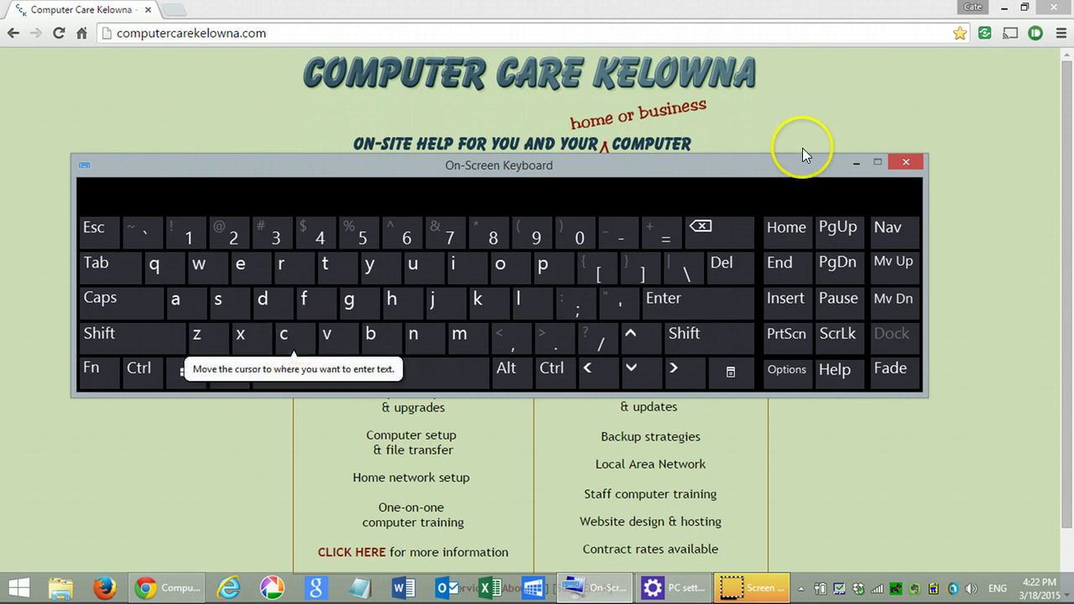
left_click(906, 162)
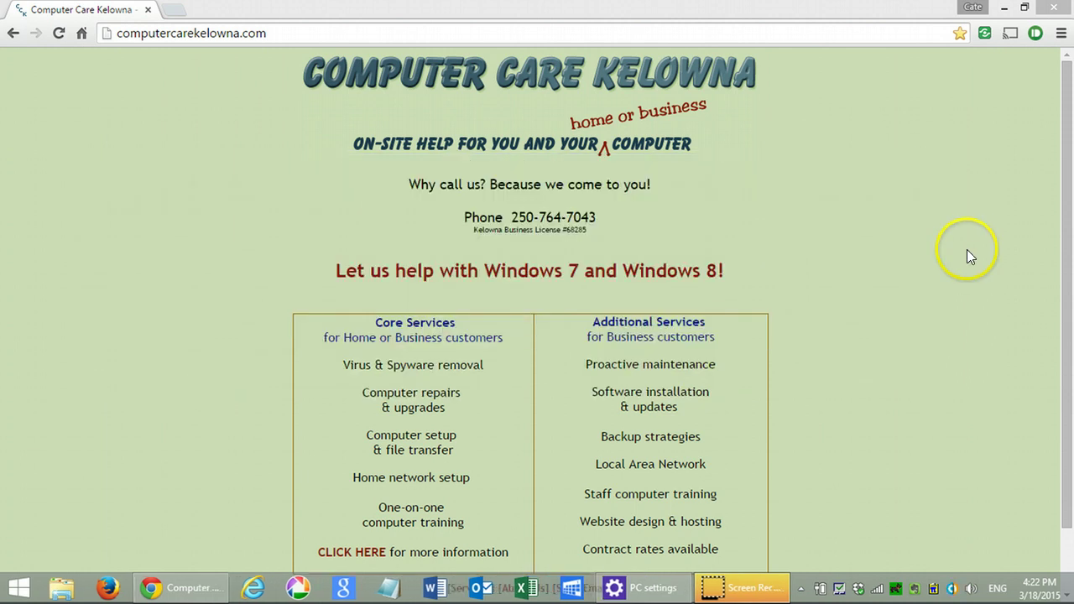
key("super+c")
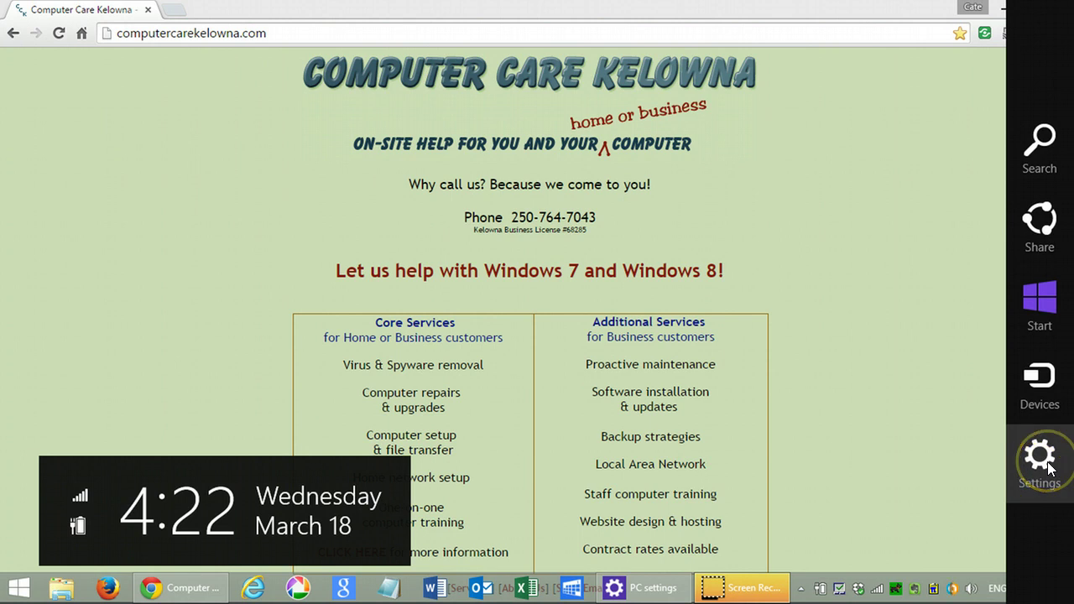
In PC settings, go to Accounts and show the Sign-in options page
left_click(659, 591)
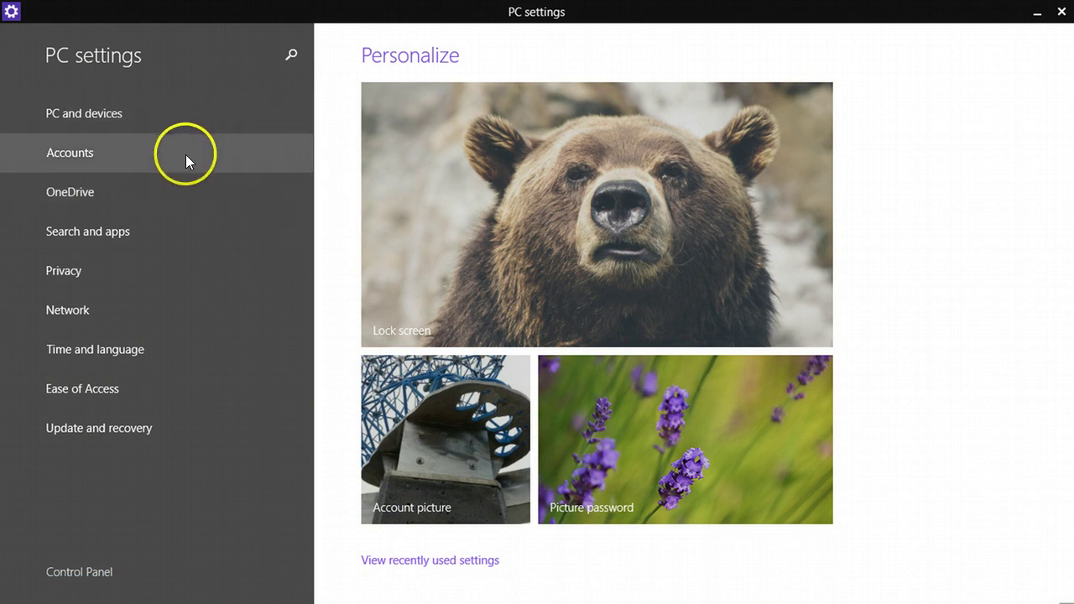
left_click(94, 152)
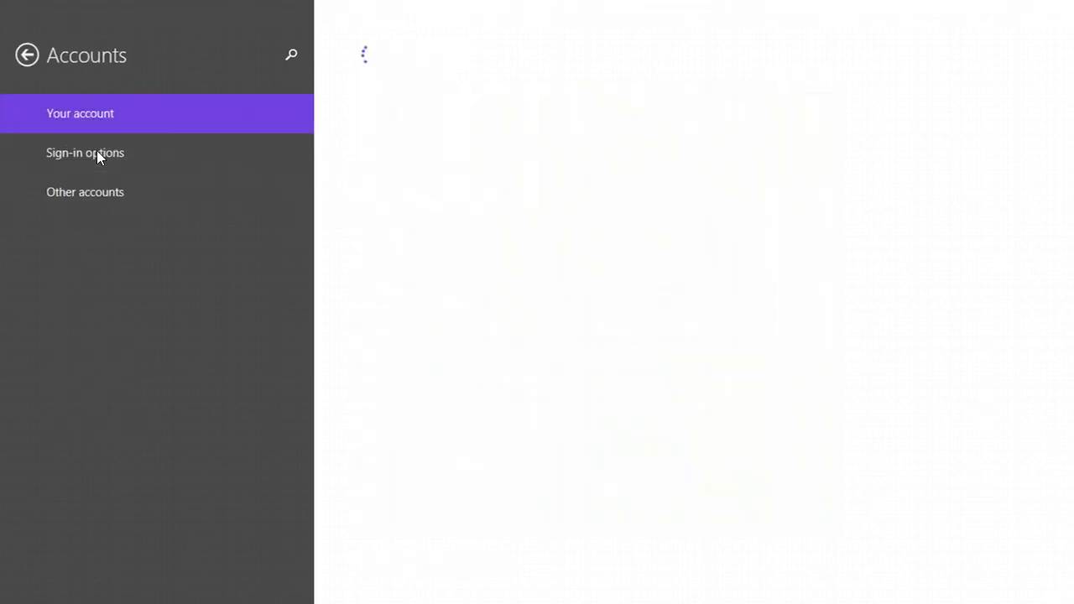
left_click(89, 153)
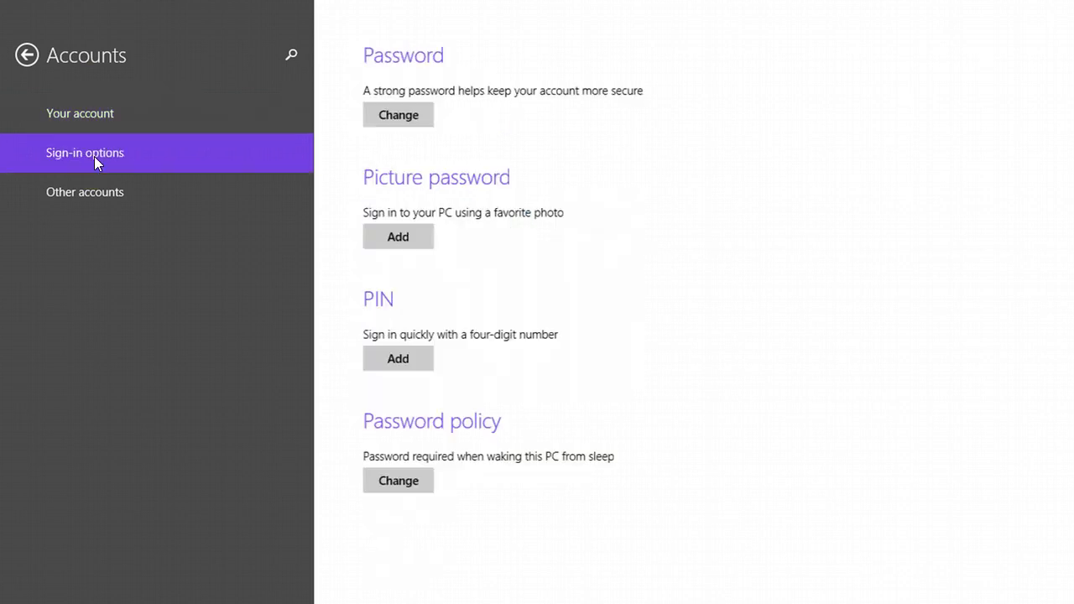
left_click(95, 156)
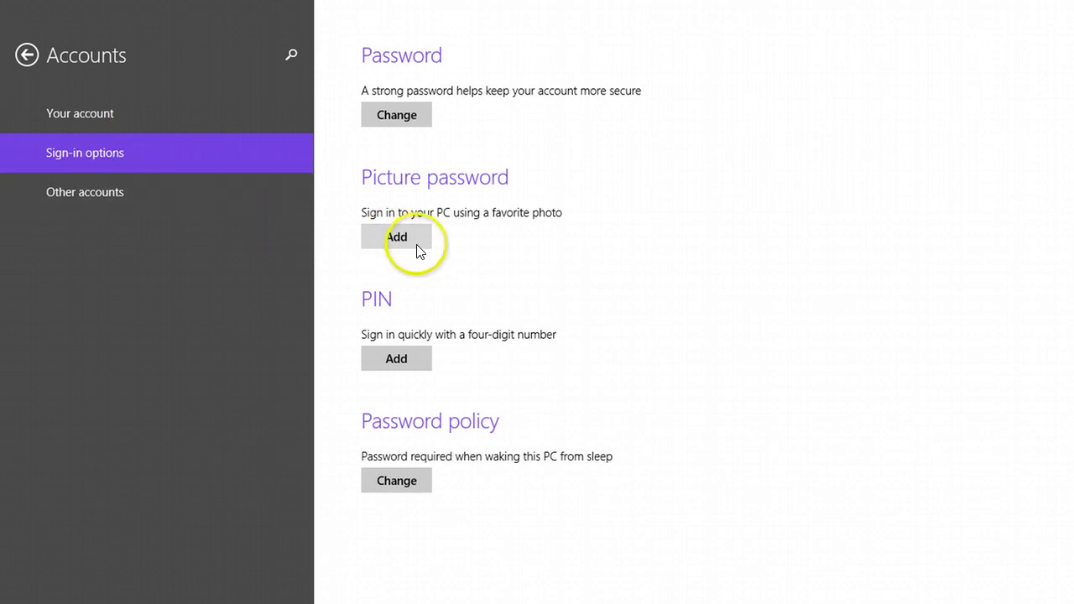
left_click(399, 360)
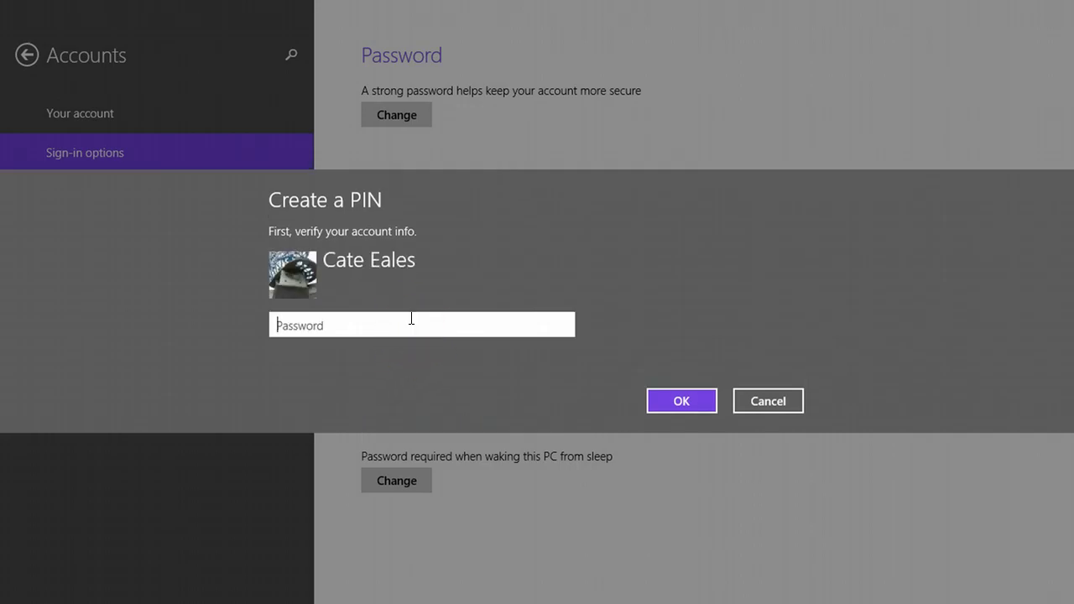
type("*********")
left_click(699, 407)
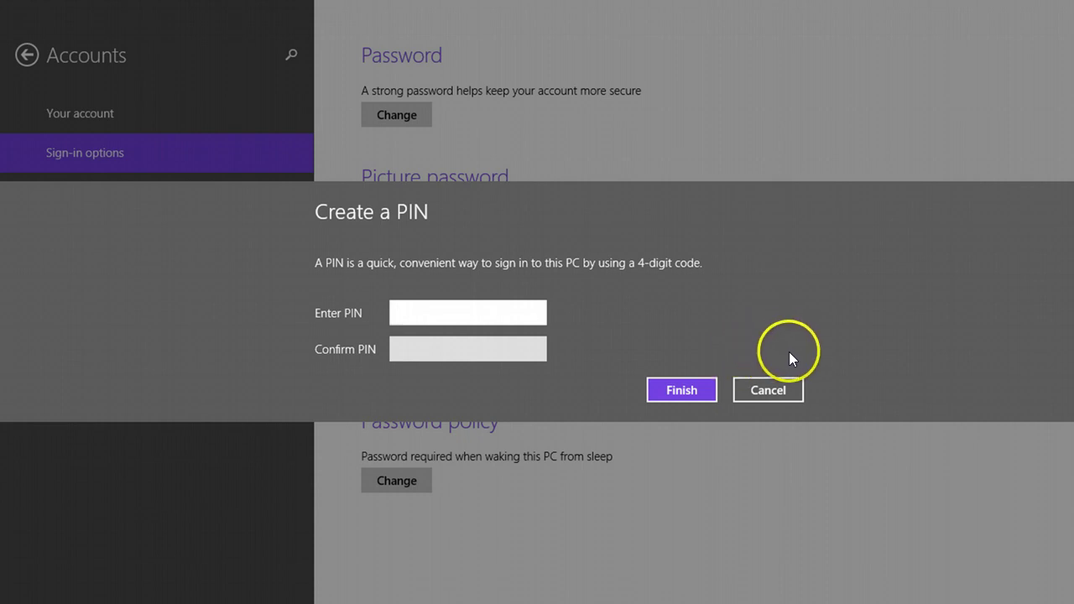
left_click(782, 393)
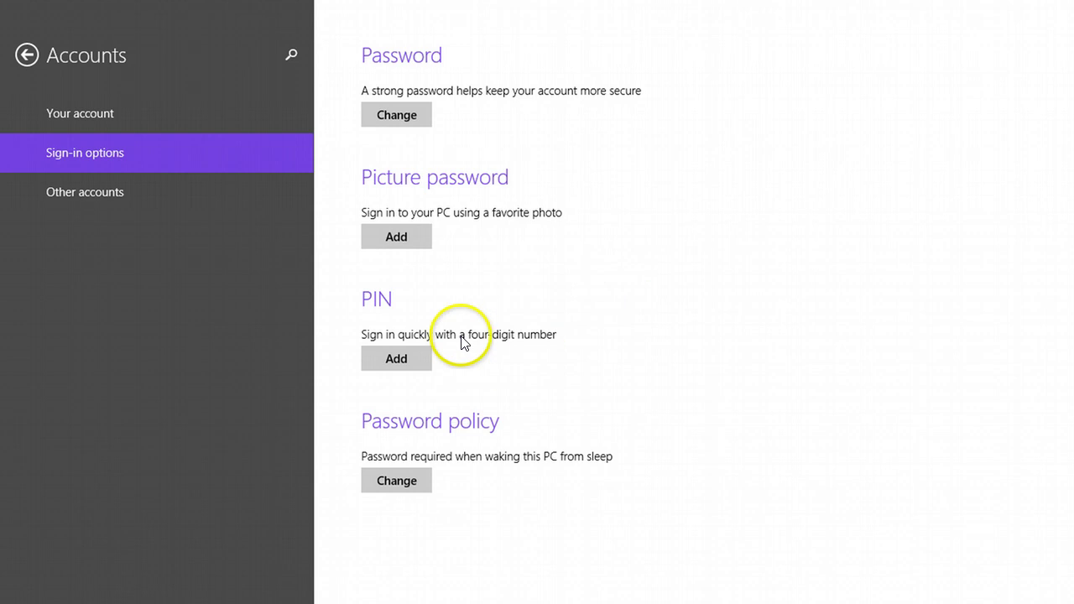
Start adding a picture password and enter the account password to verify
left_click(411, 245)
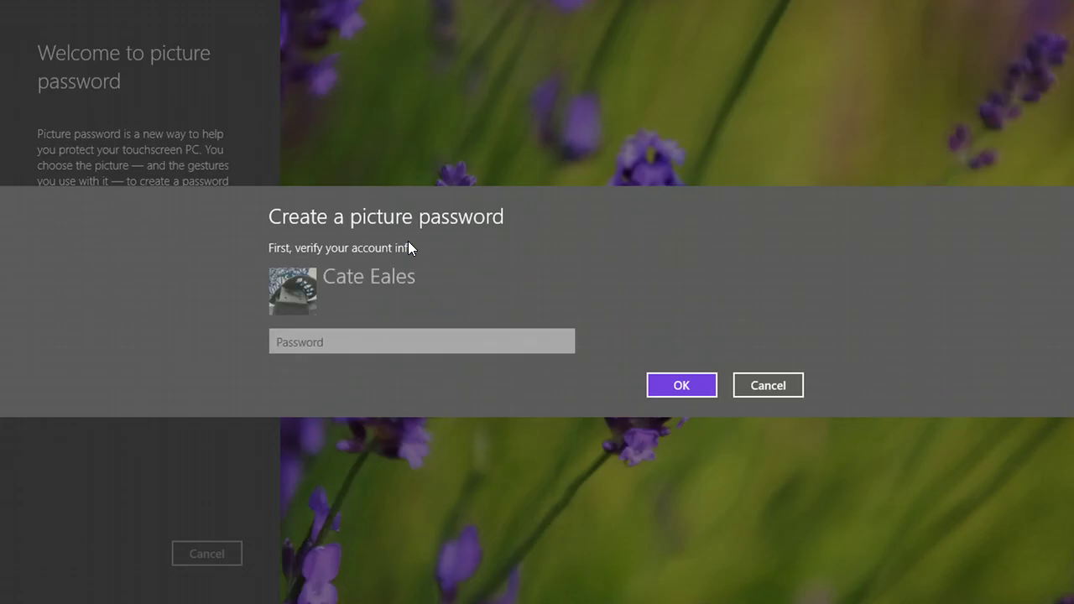
left_click(438, 317)
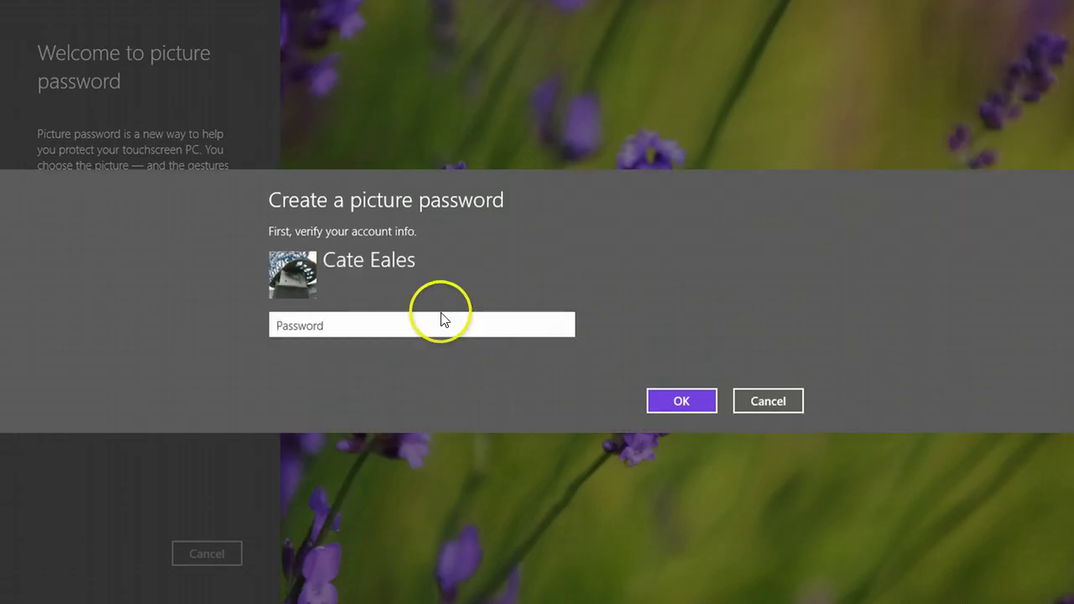
type("•••••")
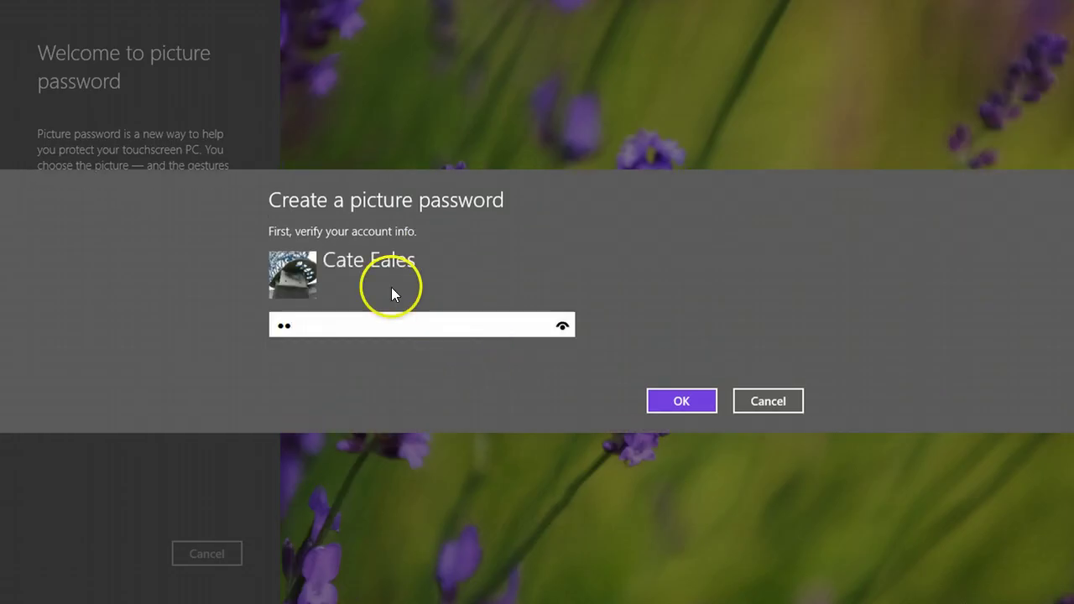
type("••••")
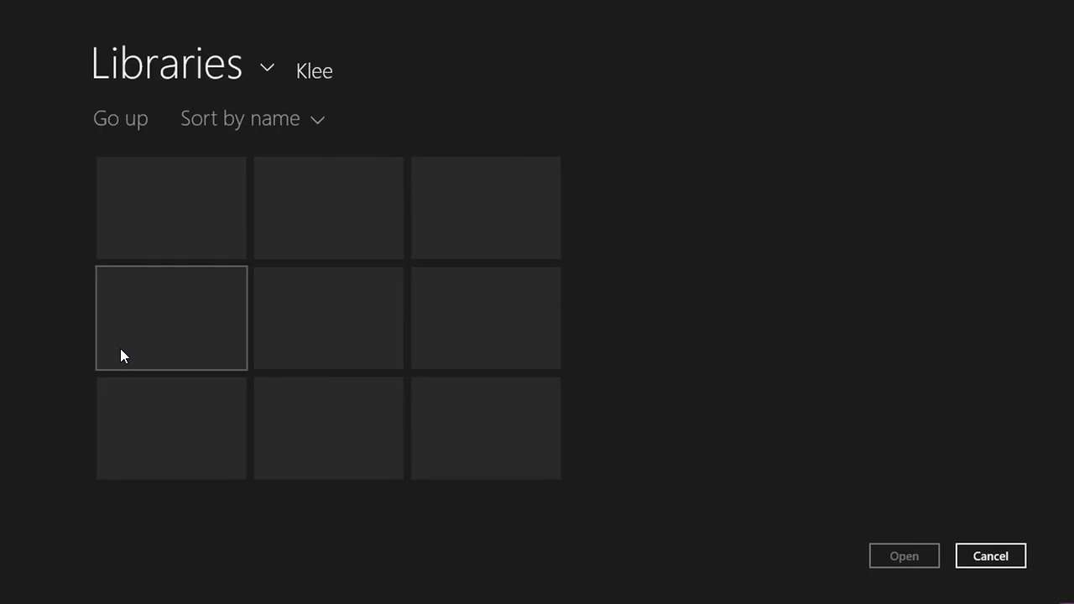
Choose the Klee painting 'Park Near Lucerne' as the picture password image
mouse_move(311, 282)
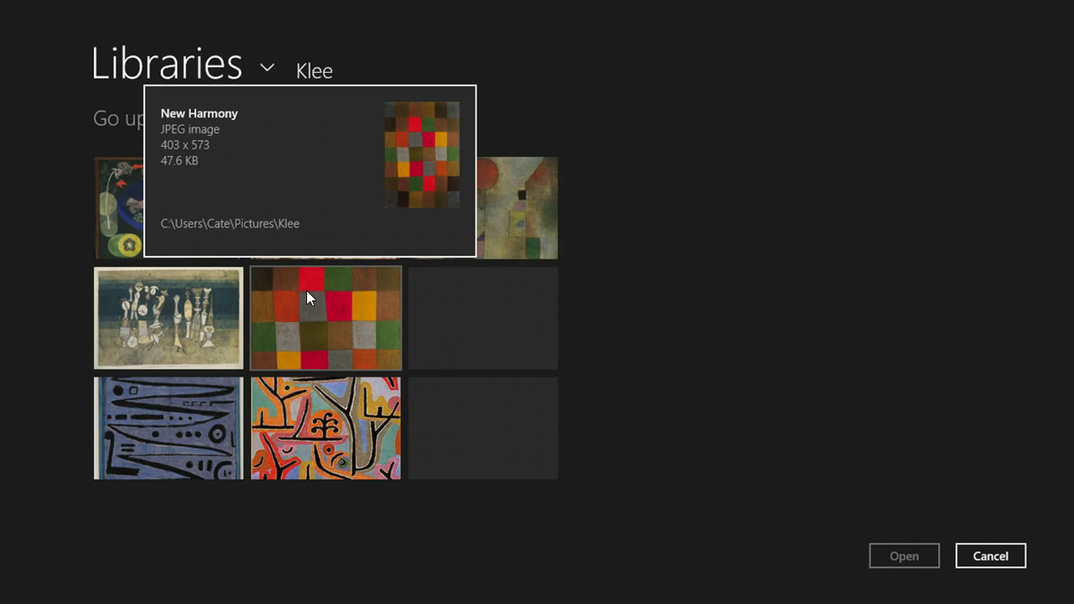
mouse_move(315, 461)
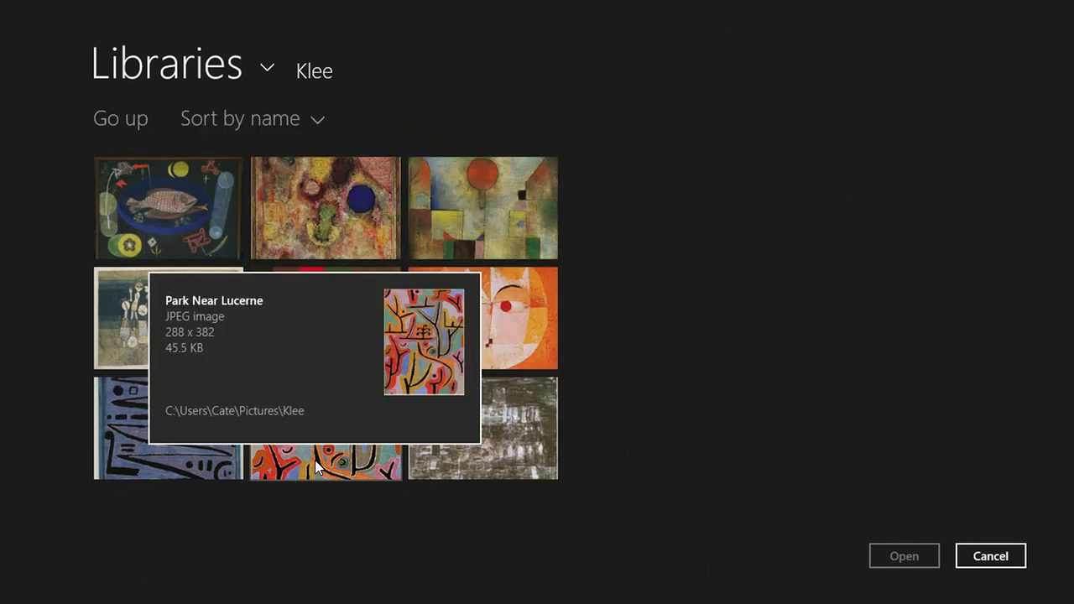
left_click(329, 450)
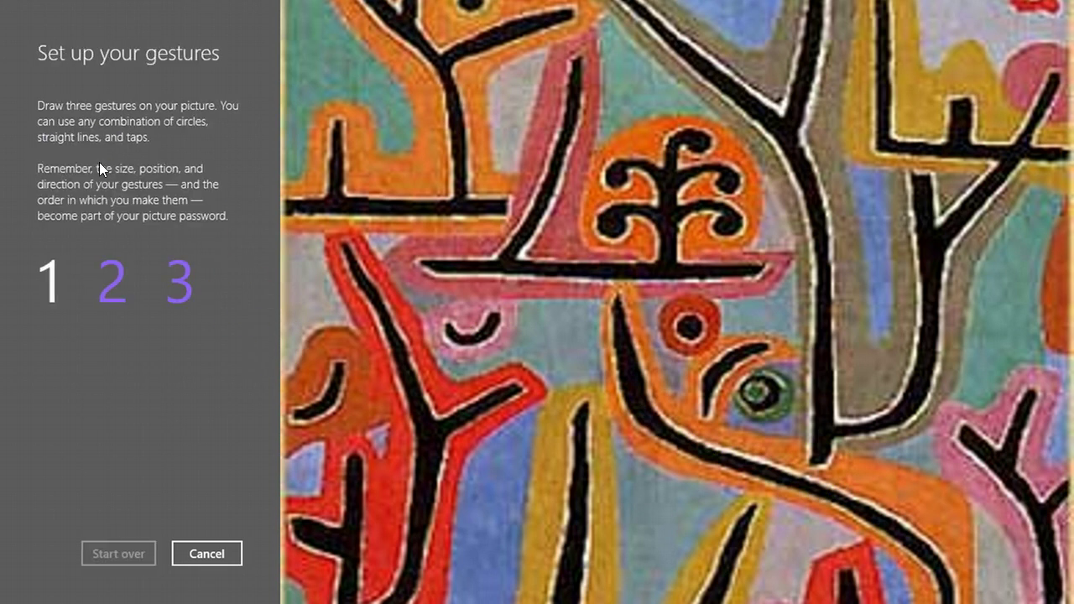
Draw the gestures on Park Near Lucerne, then repeat them to confirm
left_click(104, 163)
left_click(468, 224)
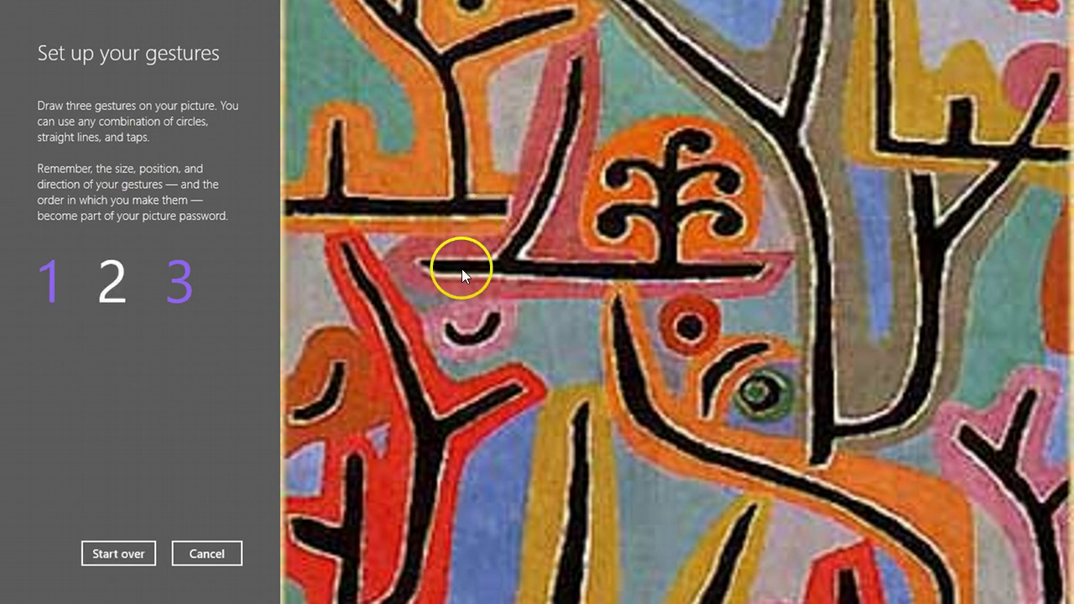
left_click(839, 267)
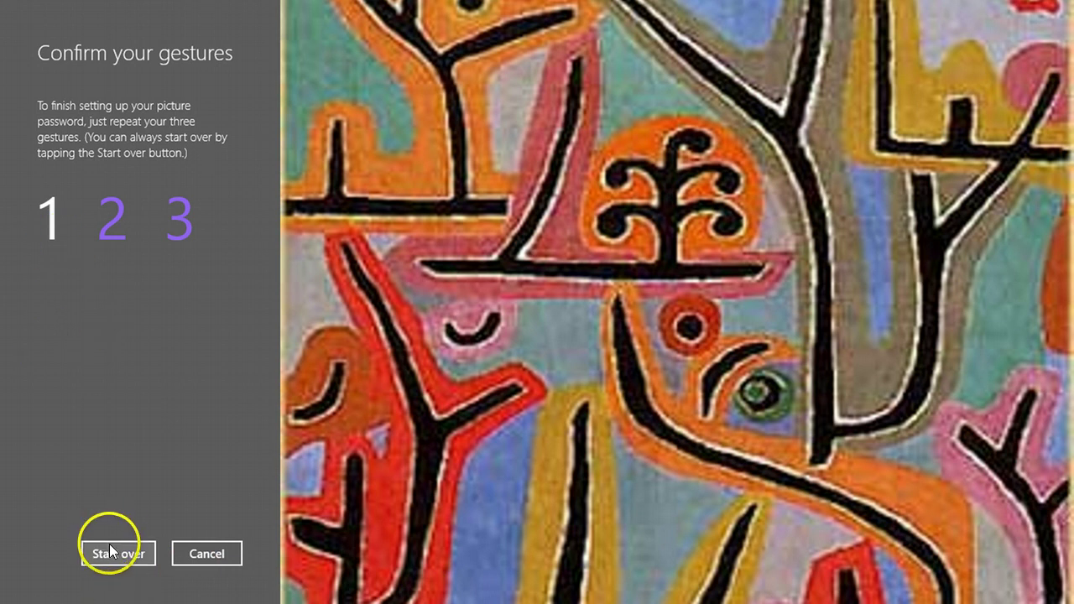
mouse_move(391, 19)
left_mouse_down()
mouse_move(437, 101)
mouse_move(474, 210)
left_mouse_up()
left_click_drag(446, 263, 791, 283)
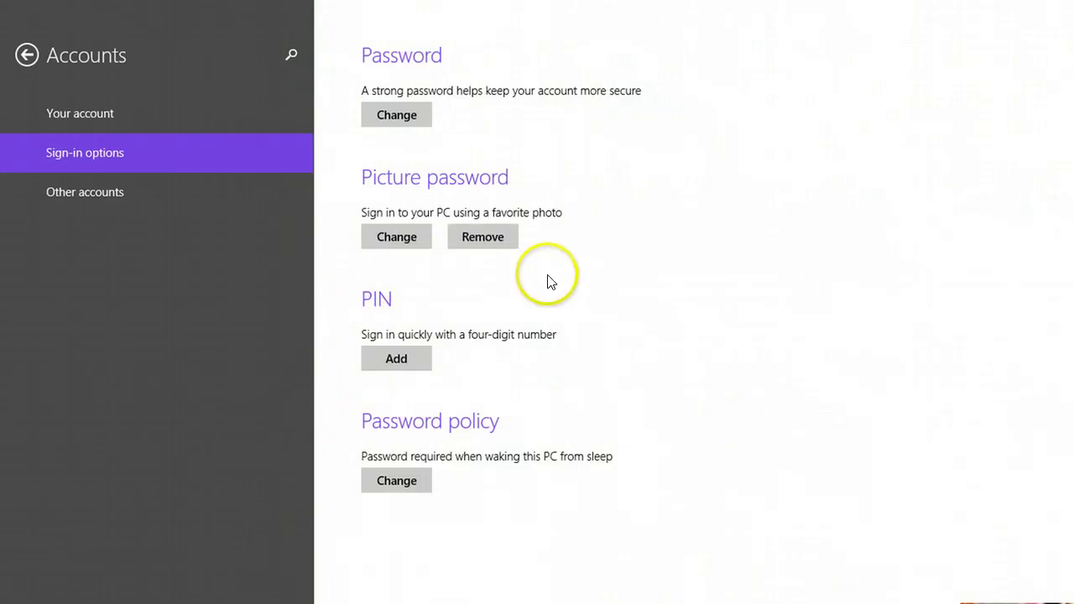
Remove the newly created picture password under Picture password
left_click(481, 242)
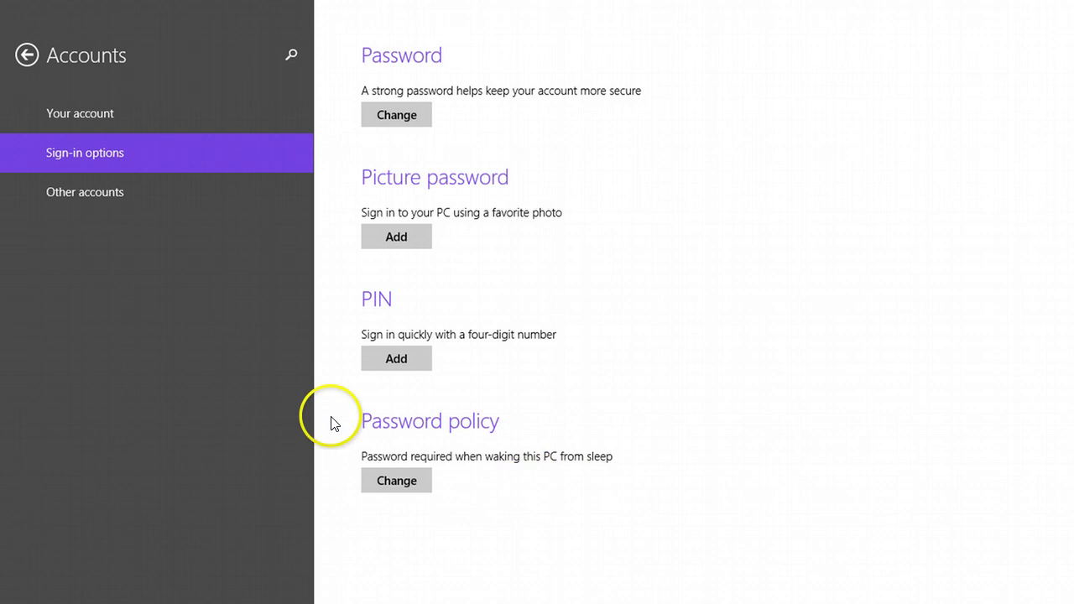
Change the password policy to not require a password when waking from sleep
left_click(401, 486)
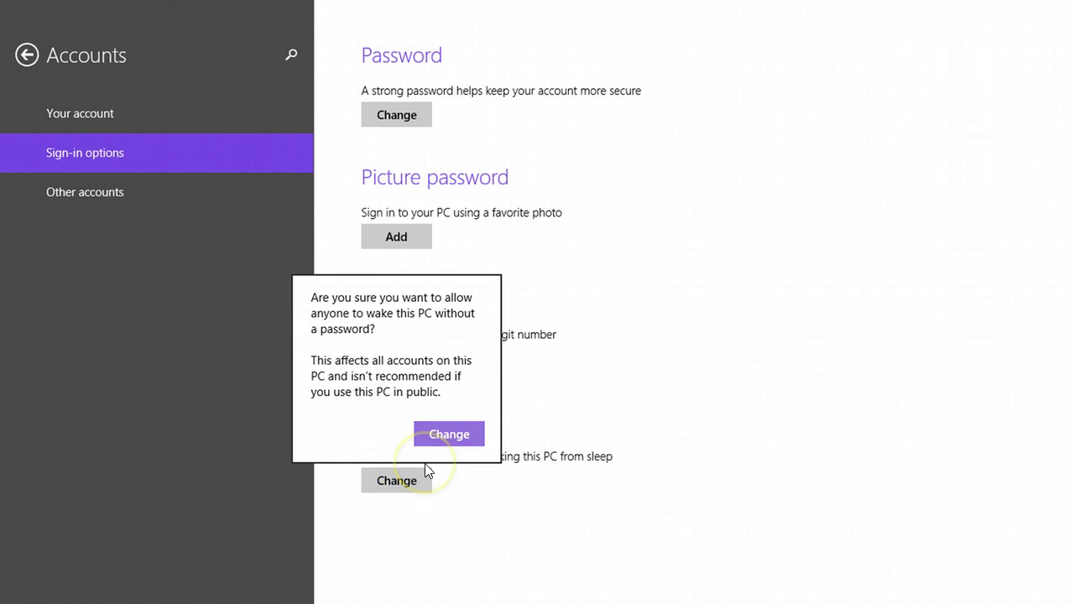
left_click(870, 390)
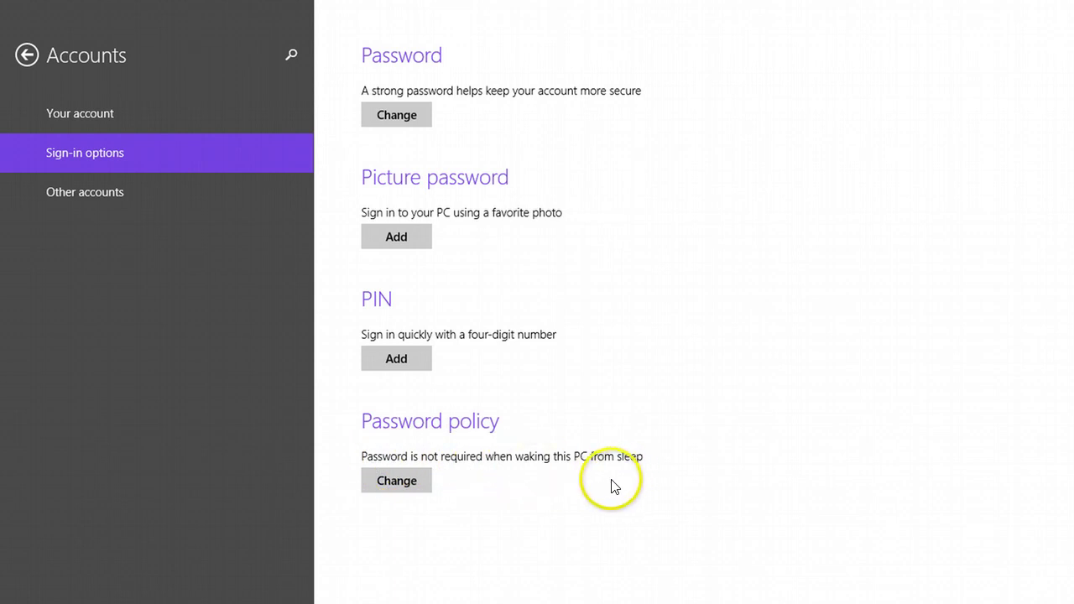
Switch the password policy back to requiring a password on wake
left_click(407, 489)
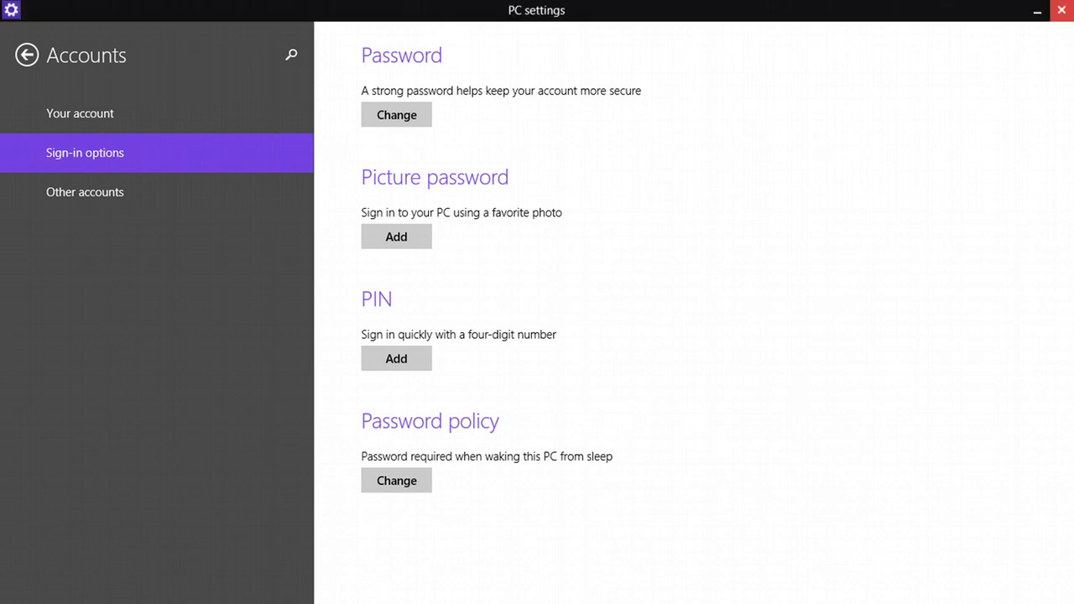
Close the PC settings app to return to the Start screen tiles
left_click(1063, 12)
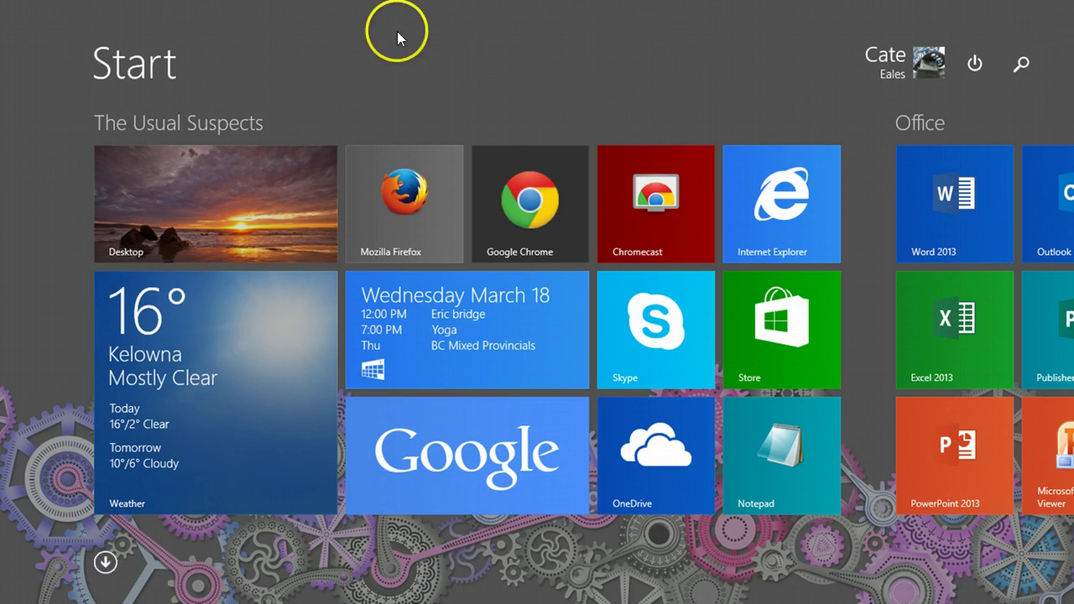
Go to the desktop, minimise Chrome, and choose Personalize from the desktop's context menu
key("super")
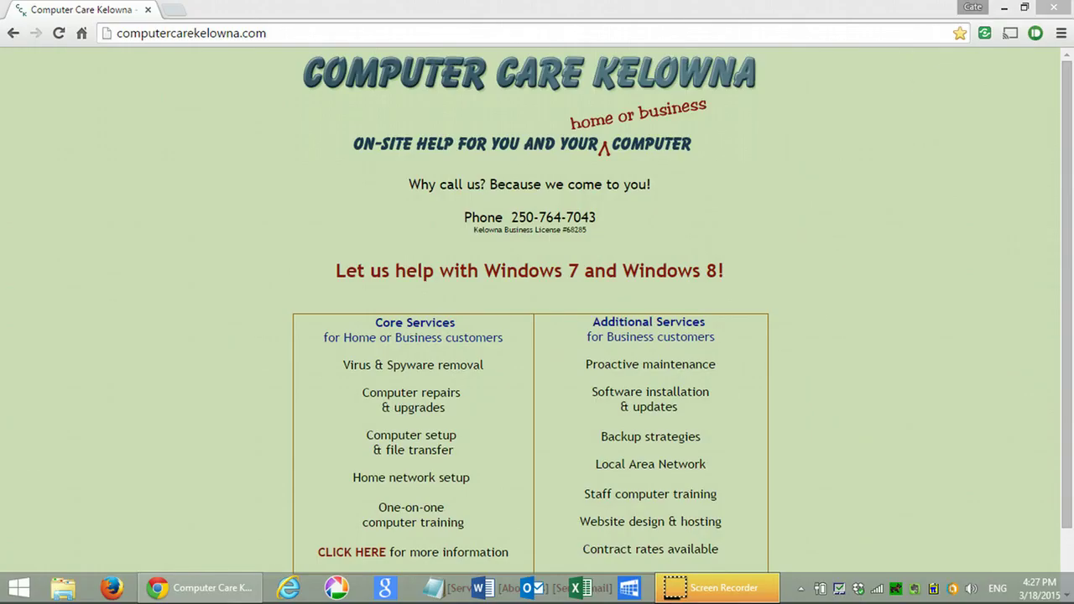
left_click(1001, 8)
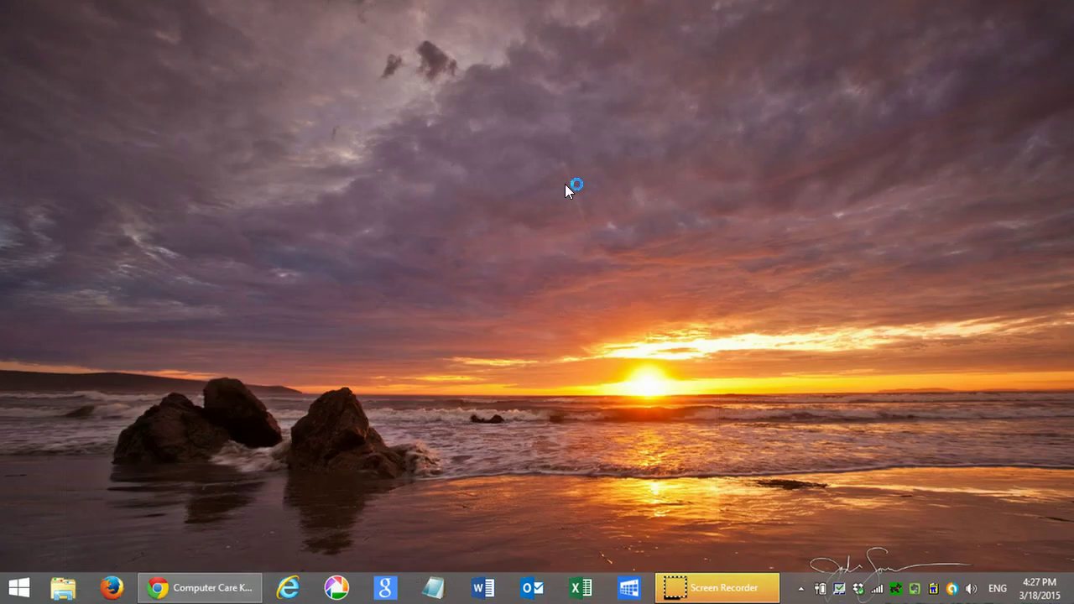
right_click(566, 185)
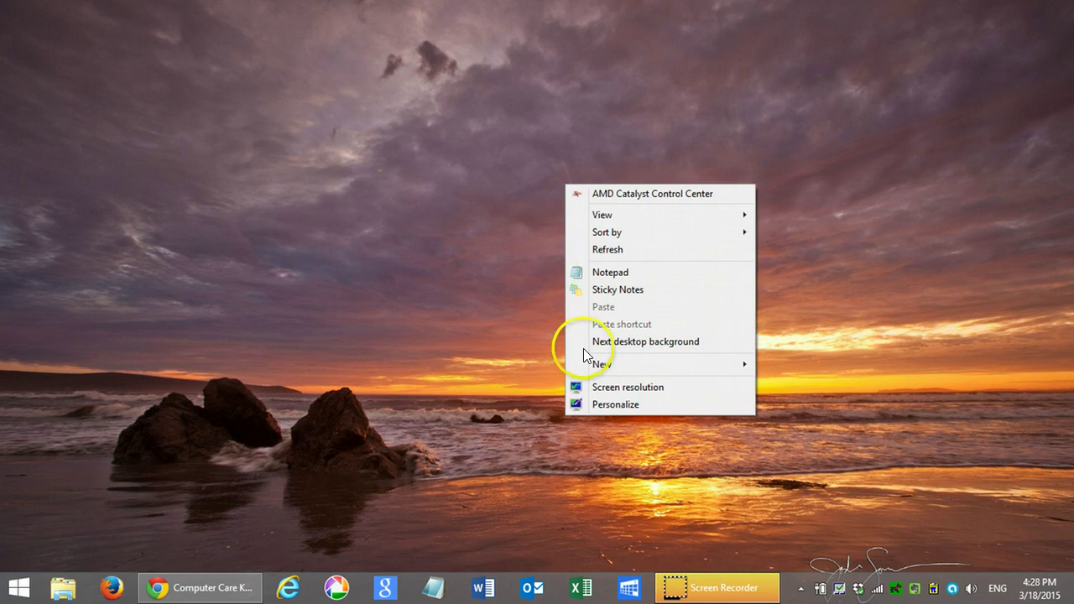
left_click(631, 412)
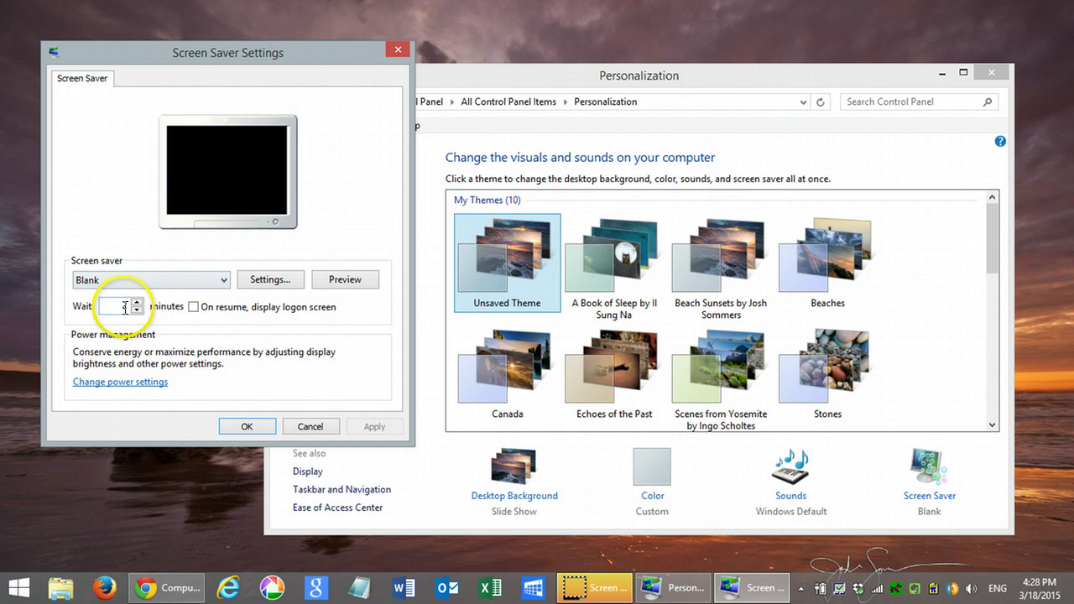
Set the screen saver to (None) and uncheck 'On resume, display logon screen'
left_click(196, 315)
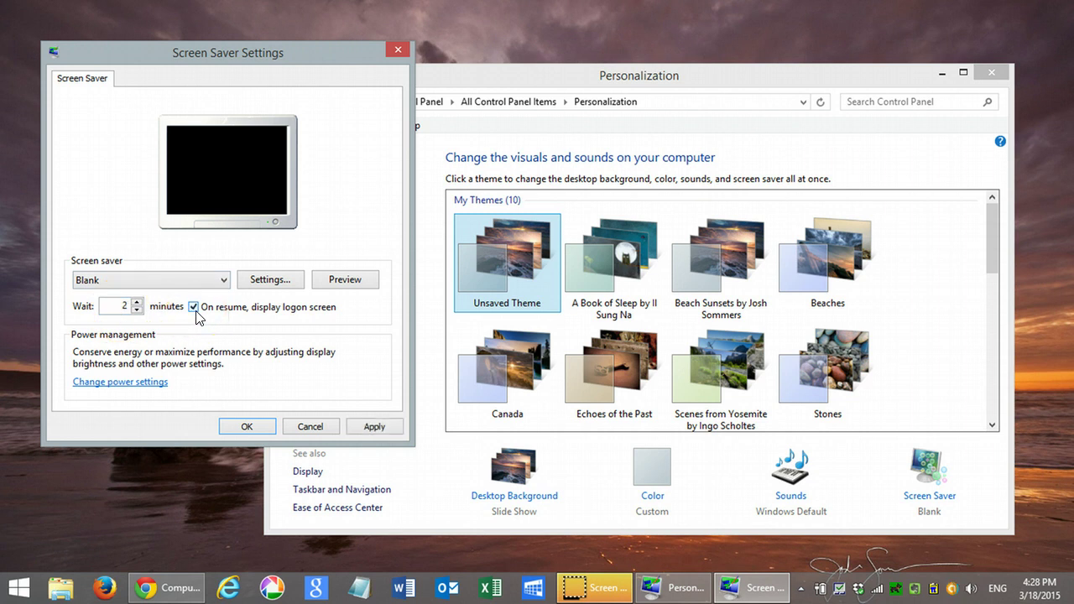
left_click(194, 309)
left_click(196, 308)
left_click(225, 280)
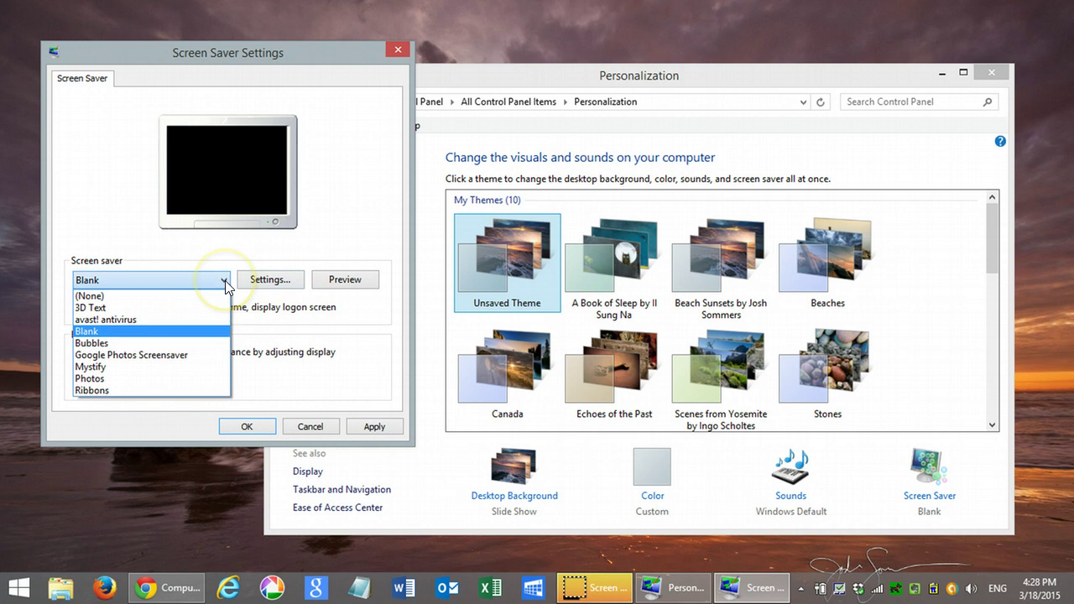
left_click(90, 295)
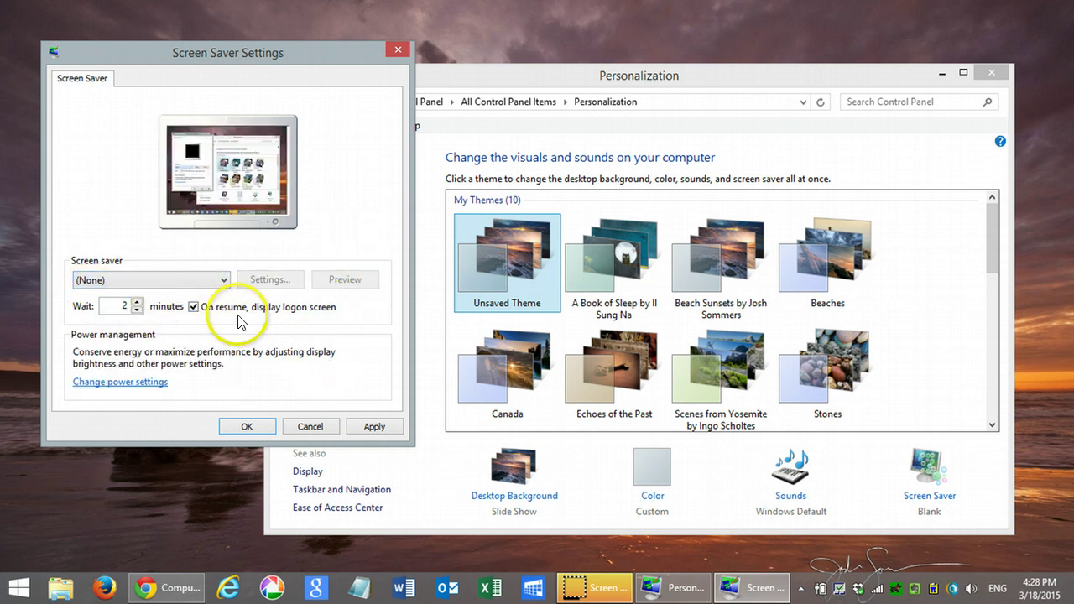
left_click(194, 306)
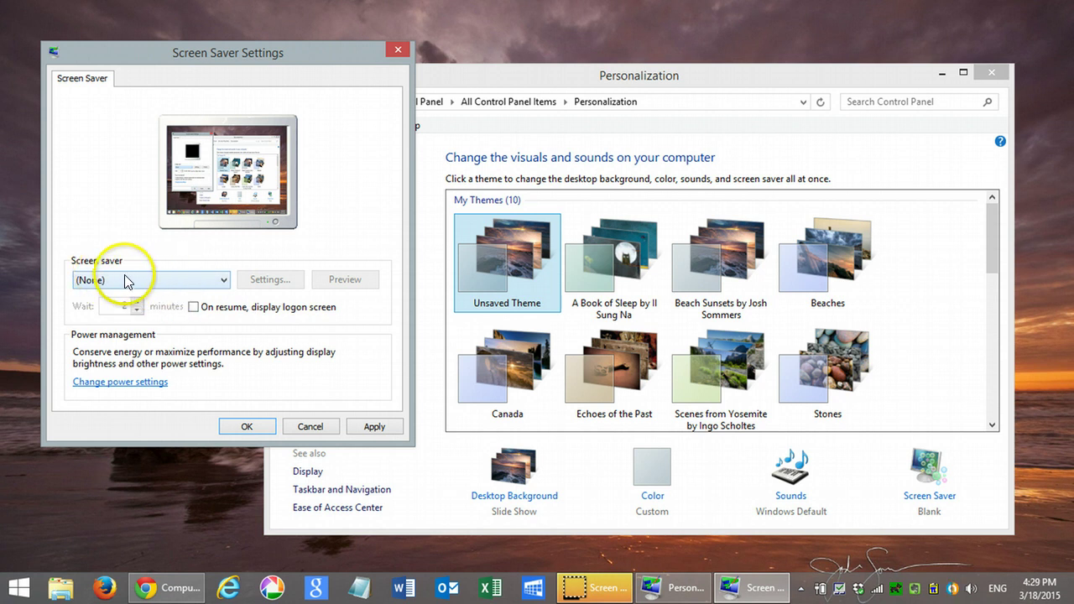
Apply and confirm the screen saver settings, then close Personalization
left_click(369, 428)
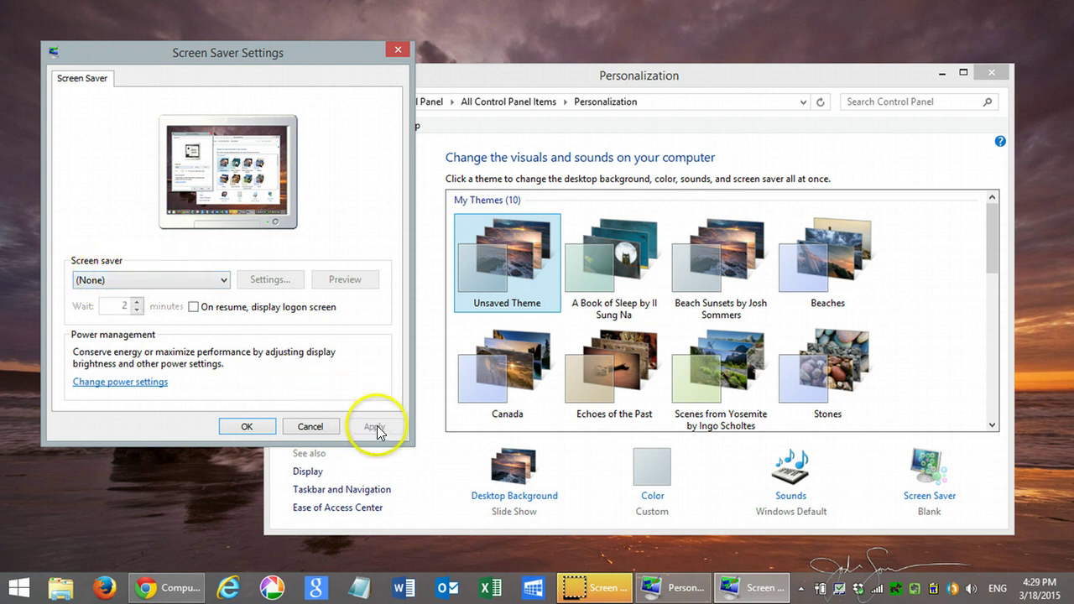
left_click(242, 426)
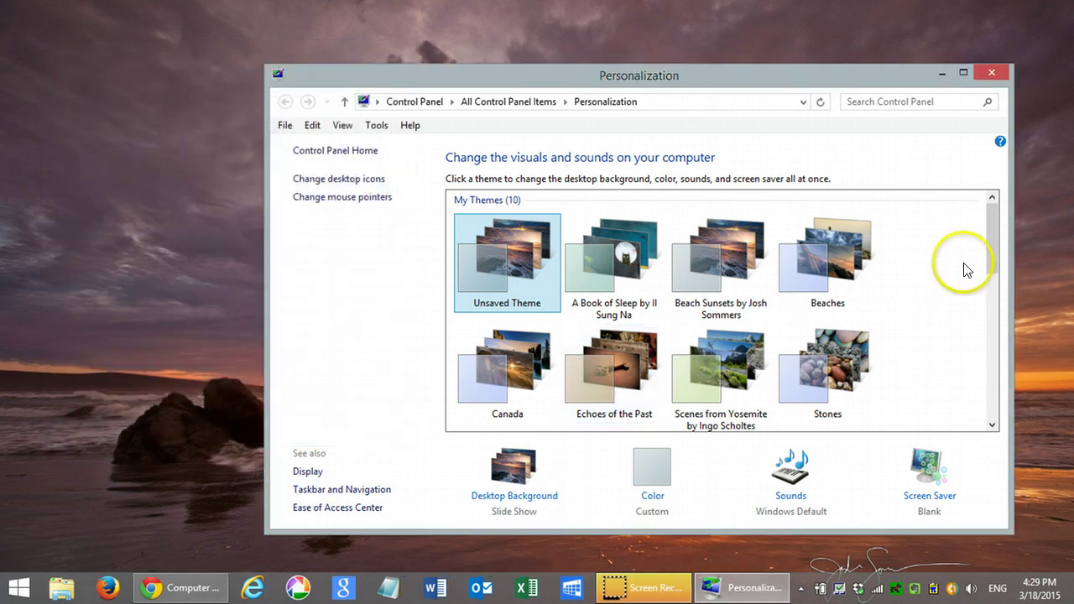
left_click(992, 74)
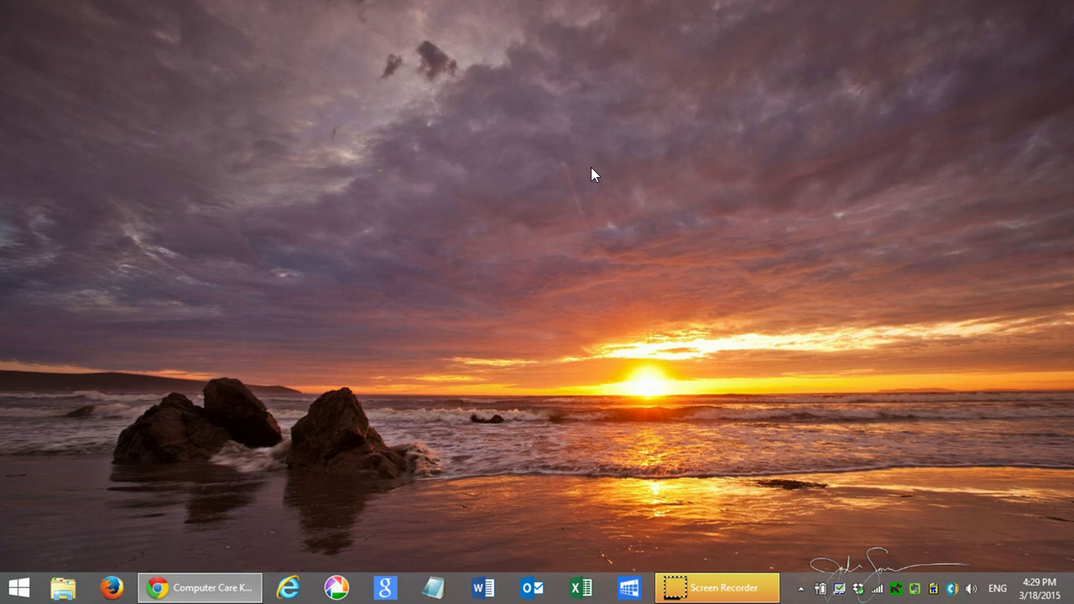
Launch Command Prompt (Admin) from the Win+X menu
key("super+x")
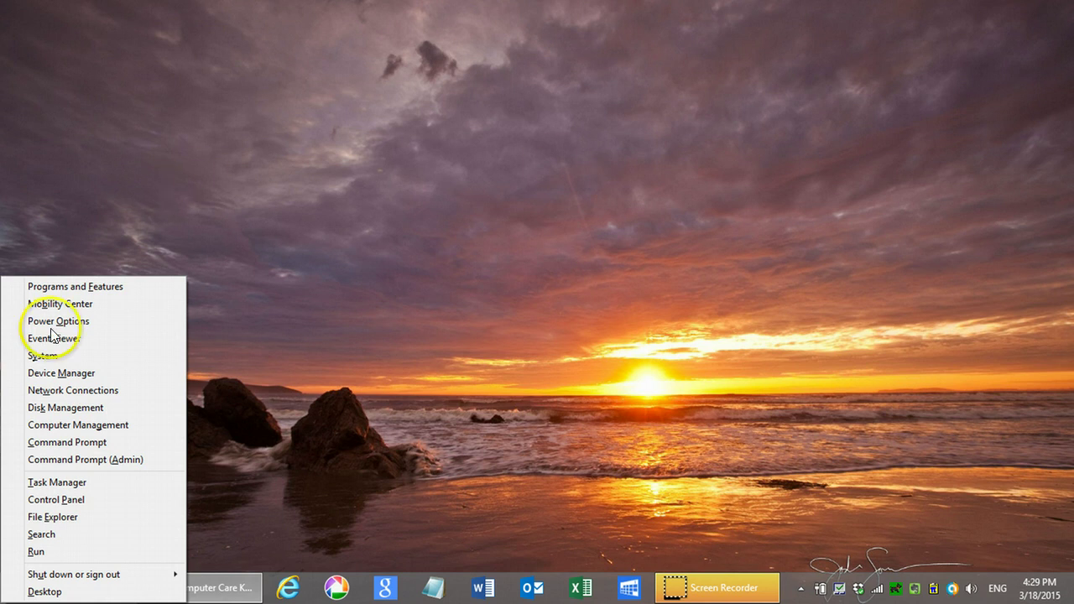
left_click(126, 461)
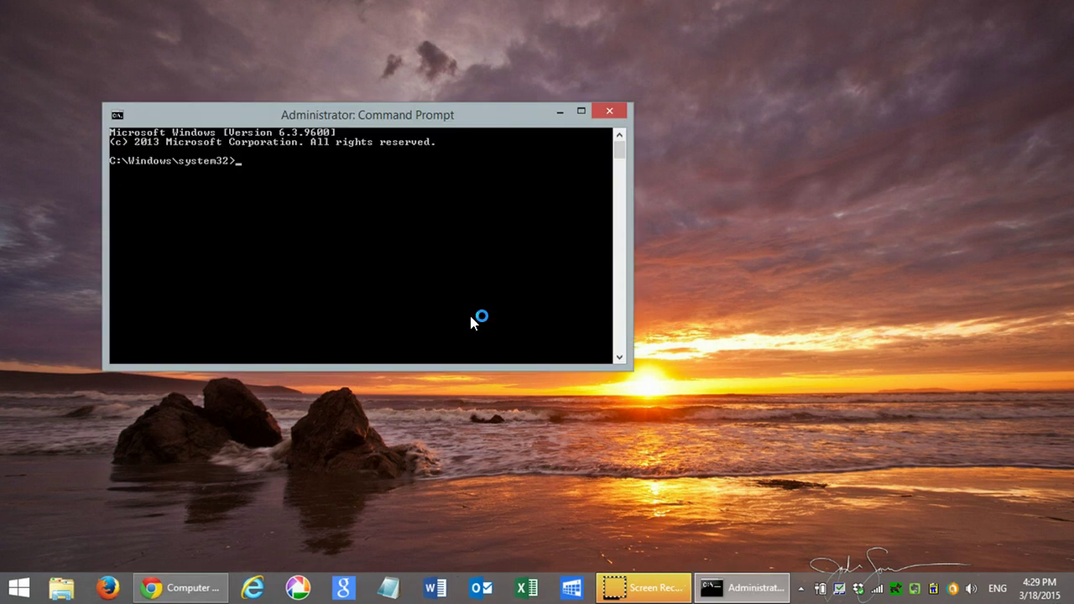
Enter the command 'control userpasswords2' in the elevated Command Prompt
left_click(347, 231)
type("control user")
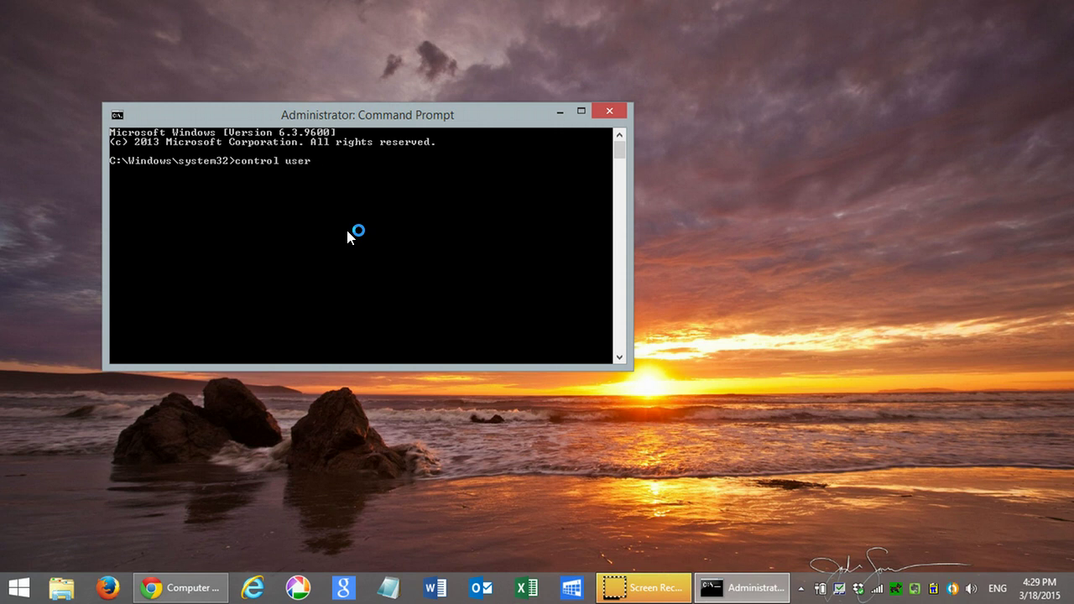
type("passwo")
type("r")
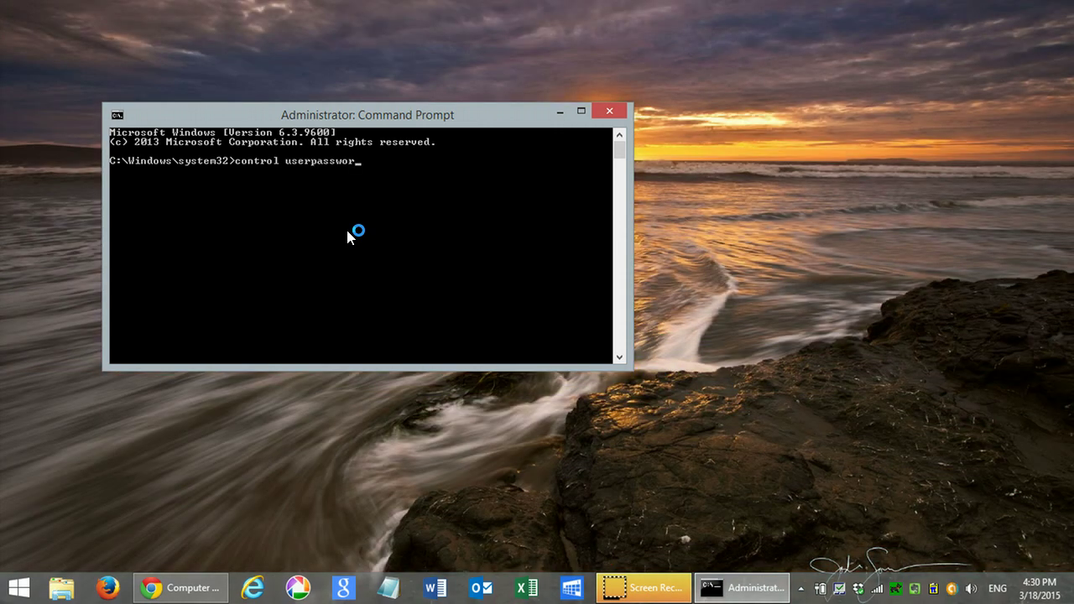
type("ds2")
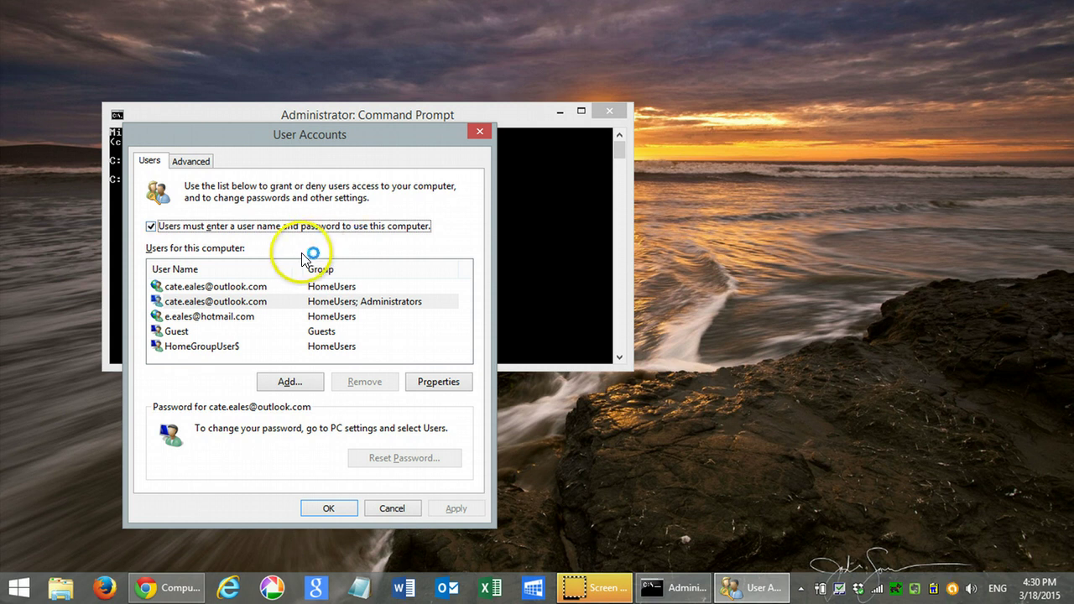
Select the first account, uncheck 'Users must enter a user name and password', then cancel everything unchanged
left_click(240, 287)
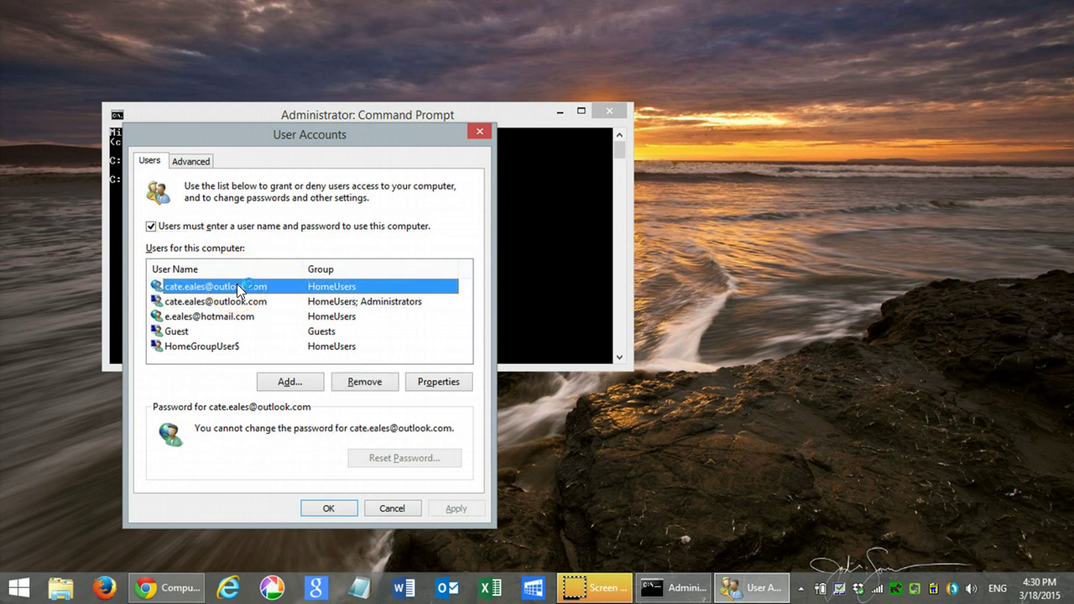
left_click(152, 227)
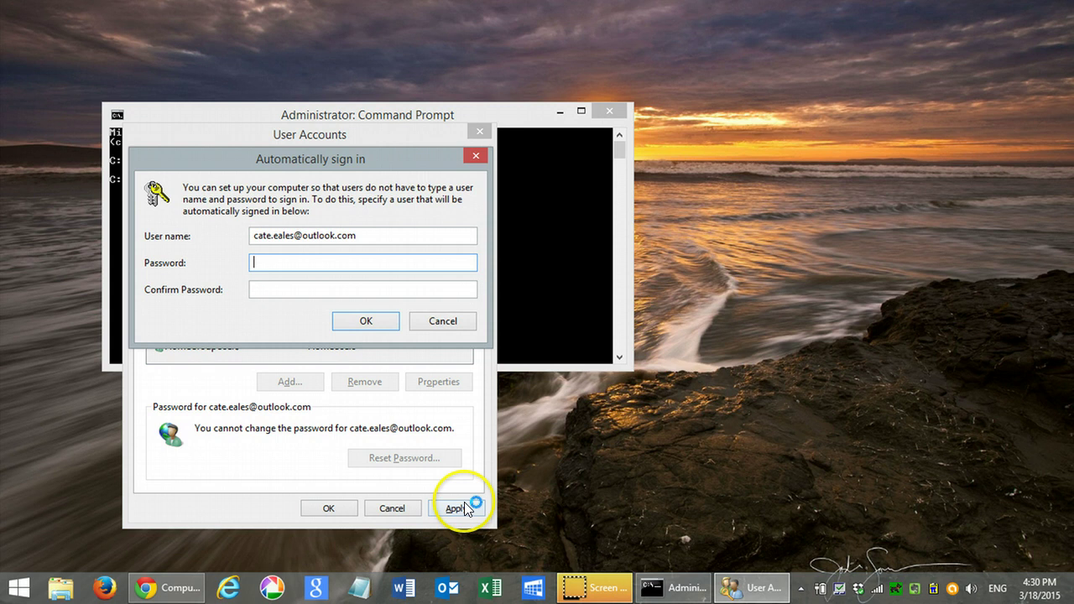
left_click(298, 264)
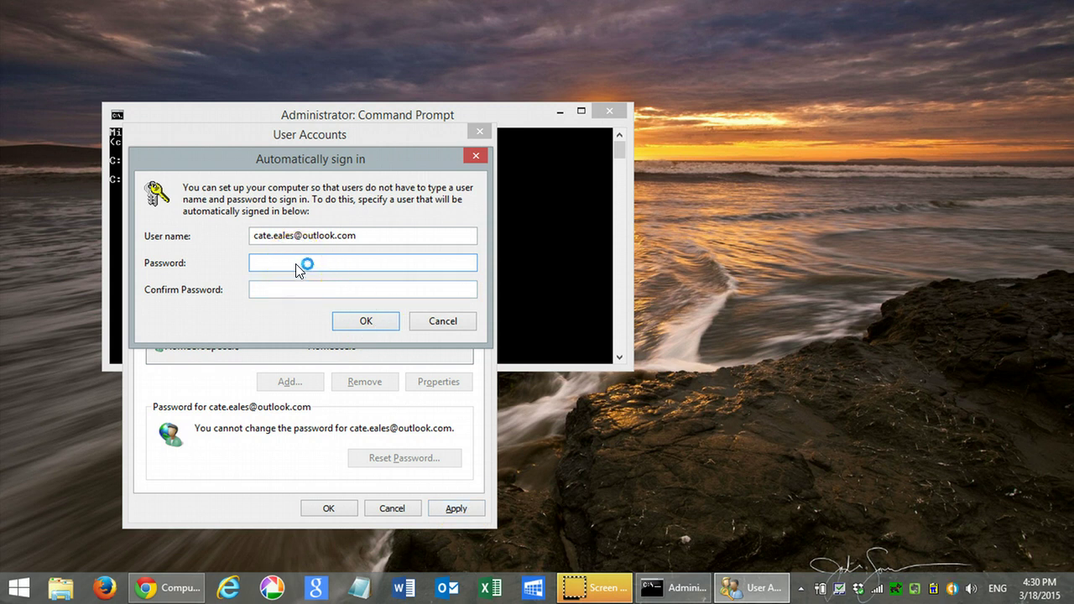
left_click(302, 263)
left_click(350, 292)
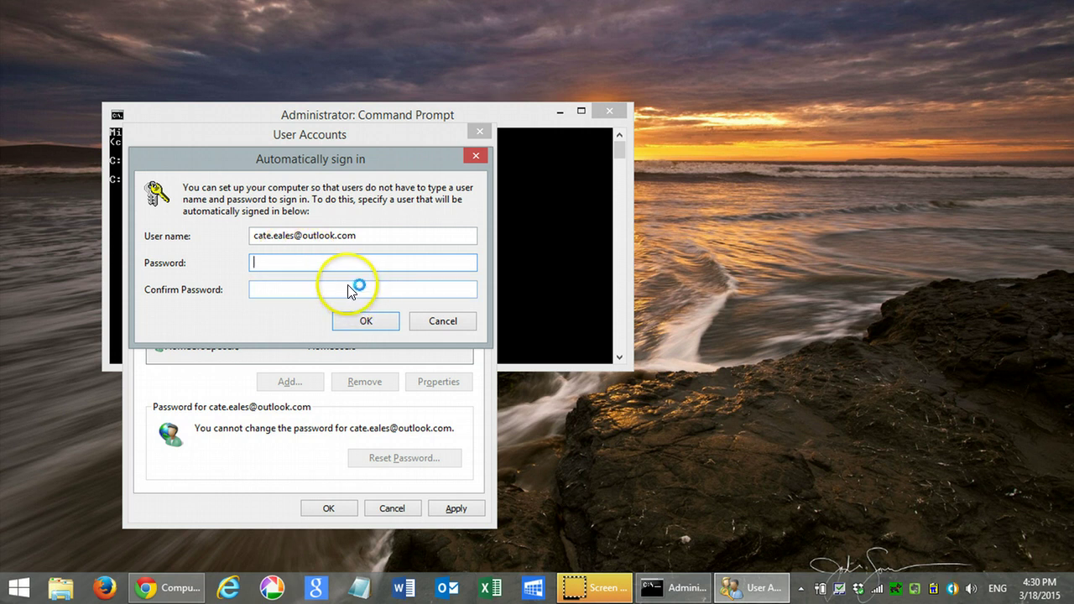
left_click(351, 321)
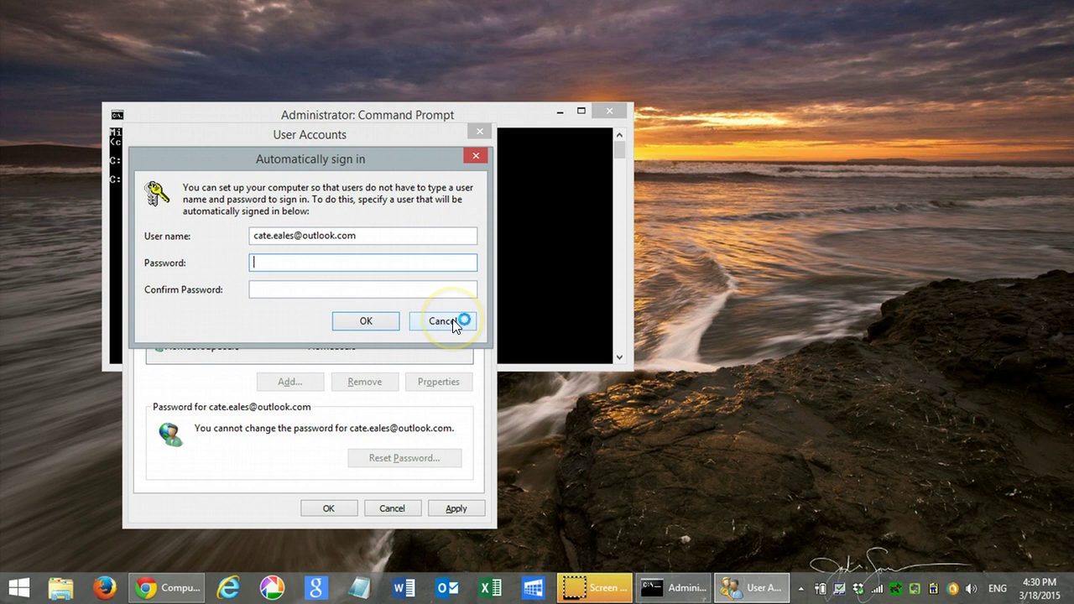
left_click(389, 537)
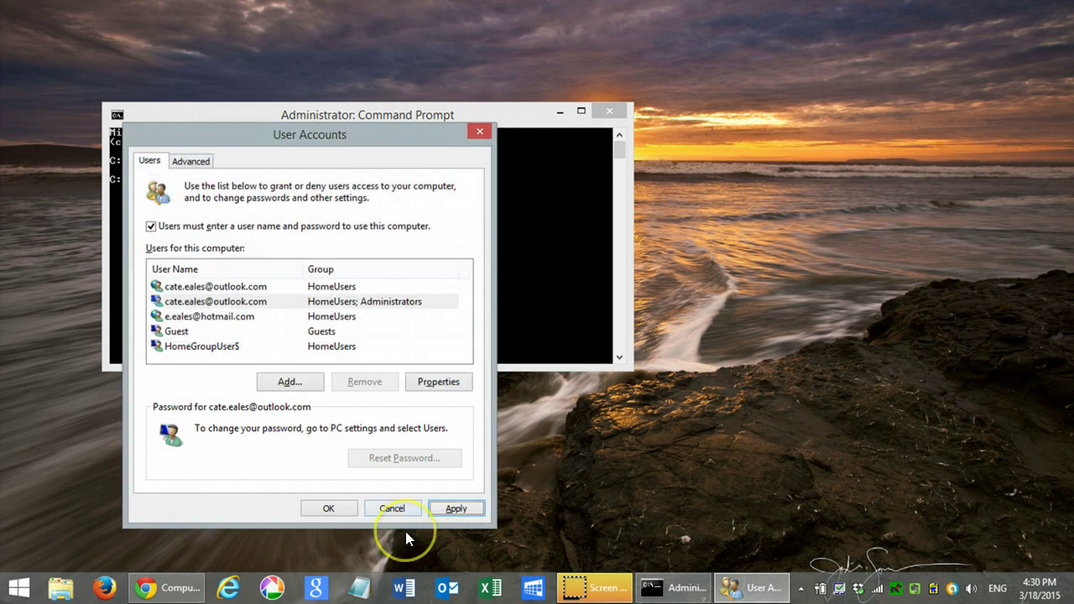
left_click(389, 508)
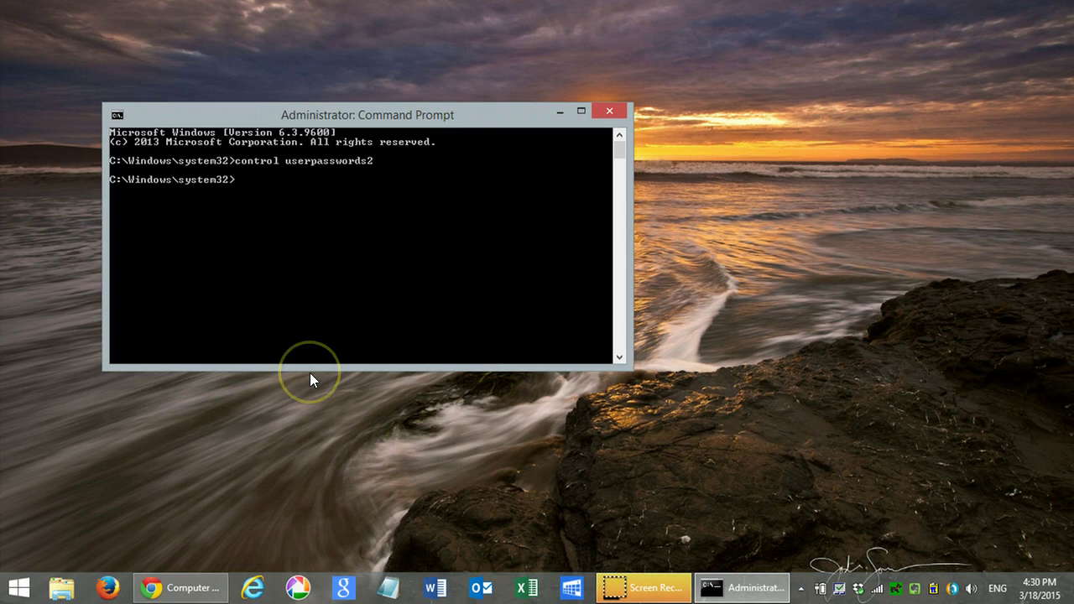
Exit the Command Prompt and bring Chrome back to the Computer Care Kelowna home page
type("exit")
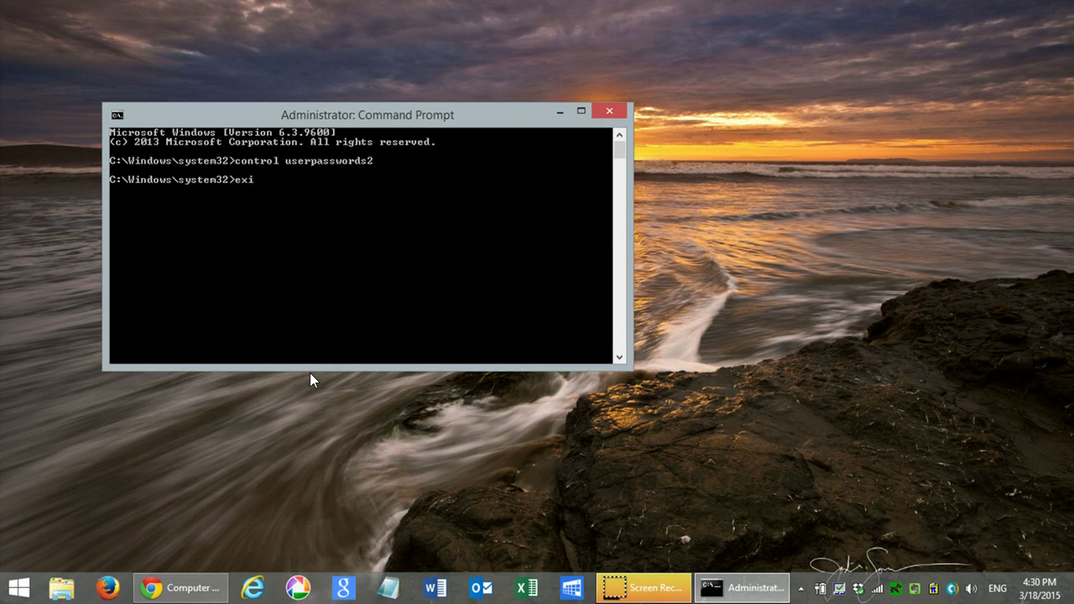
key("Return")
left_click(358, 293)
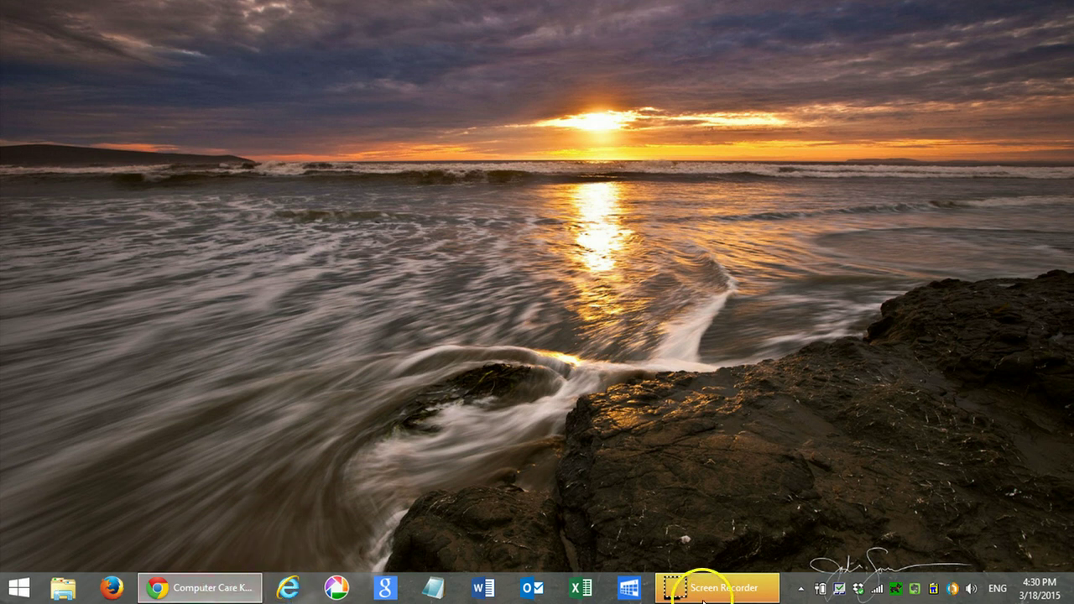
left_click(176, 585)
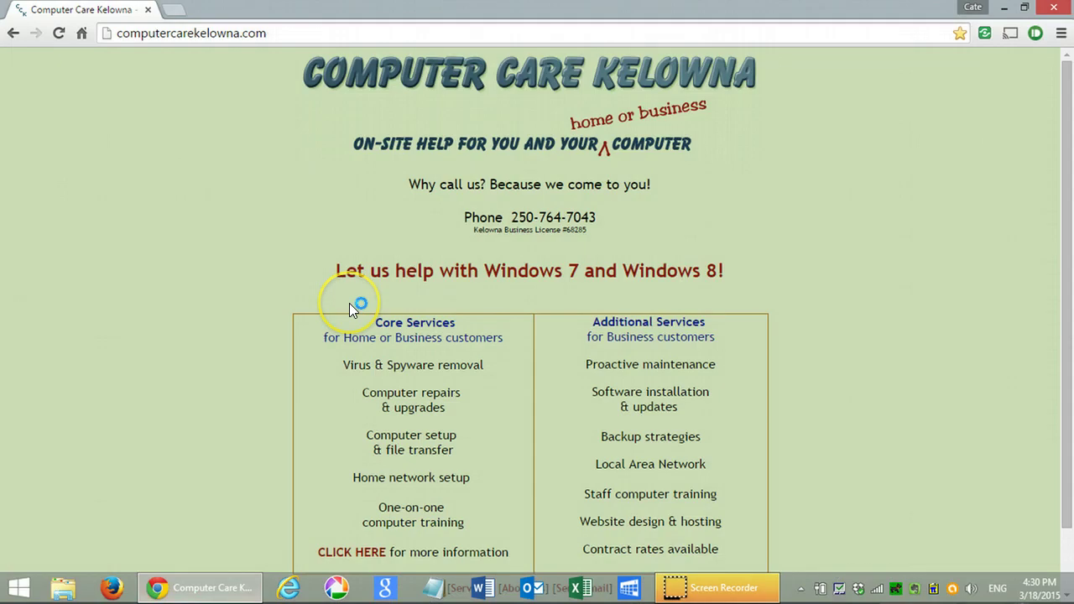